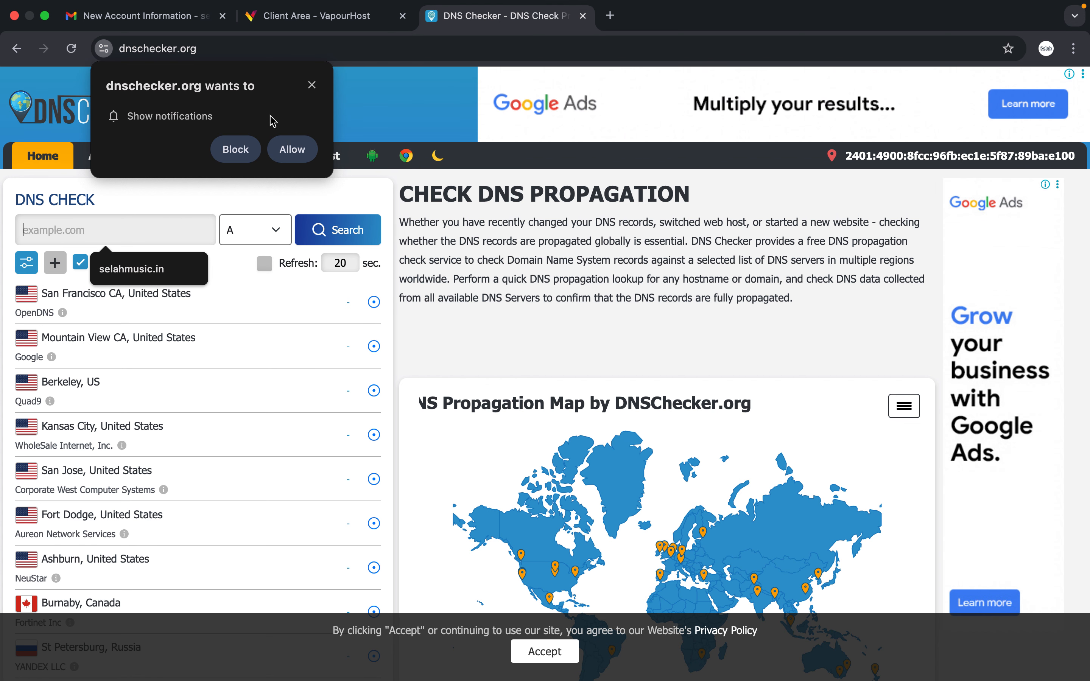
Run a DNS Checker NS lookup for selahmusic.in after dismissing the notification prompt
{"action": "left_click", "coordinate": [312, 85]}
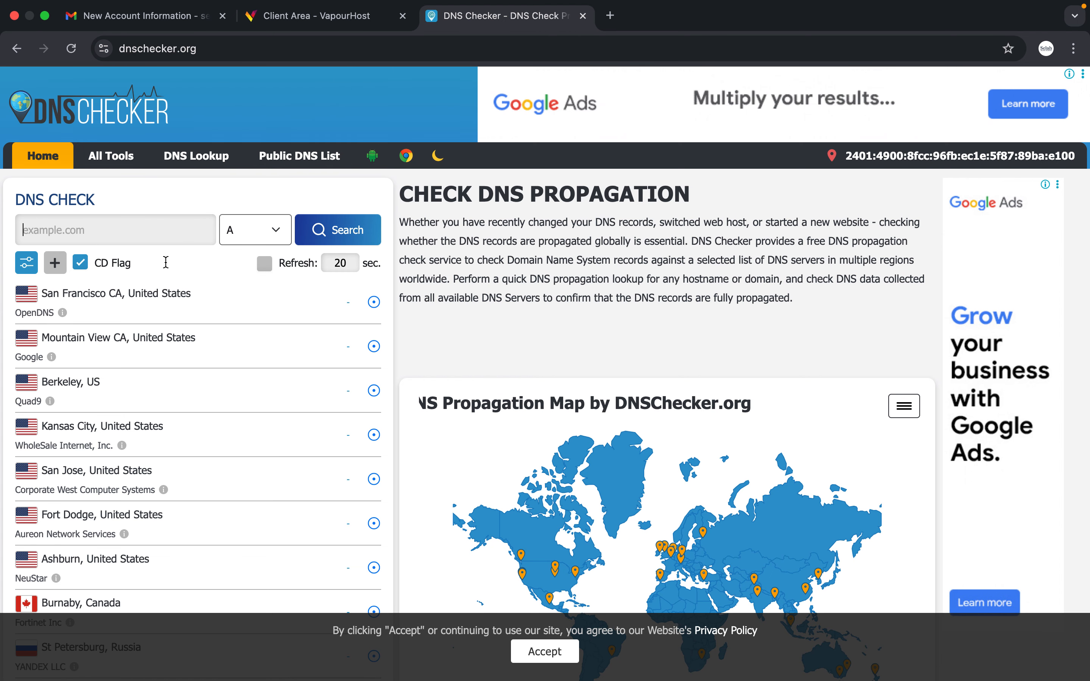
{"action": "left_click", "coordinate": [163, 242]}
{"action": "type", "text": "selahmusic.in"}
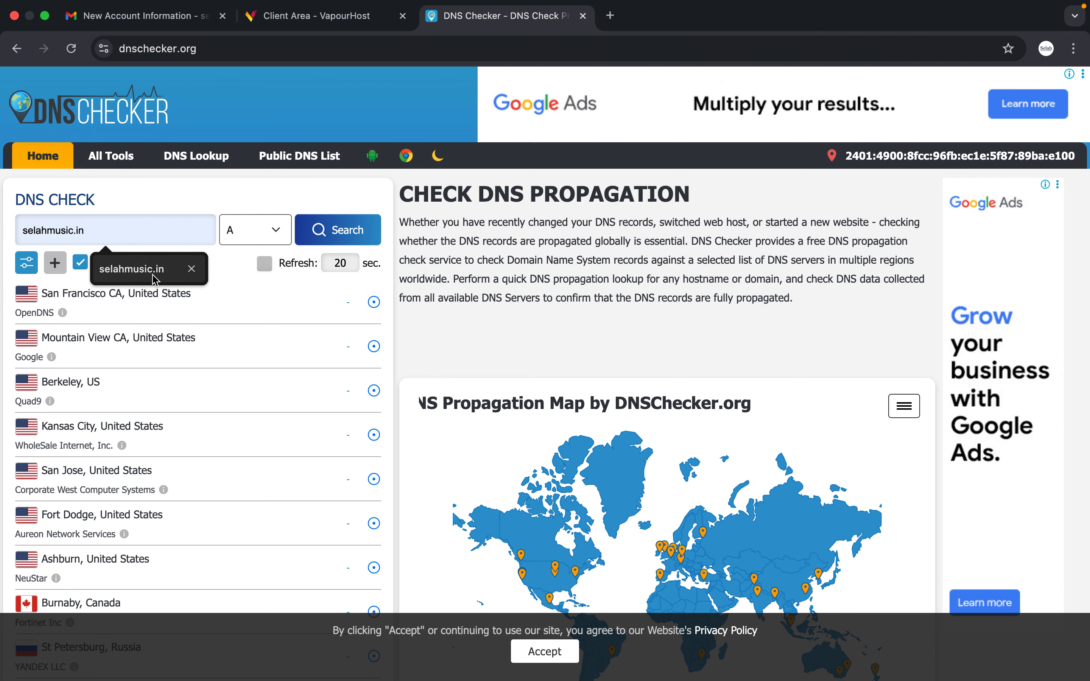
{"action": "left_click", "coordinate": [155, 280]}
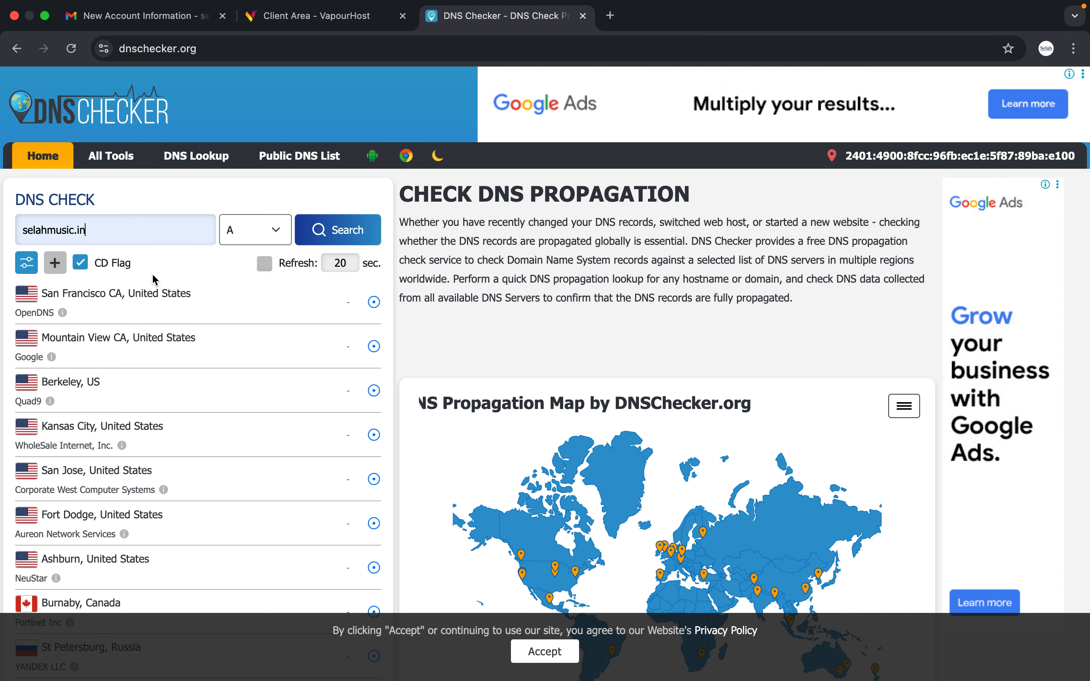
{"action": "left_click", "coordinate": [270, 229]}
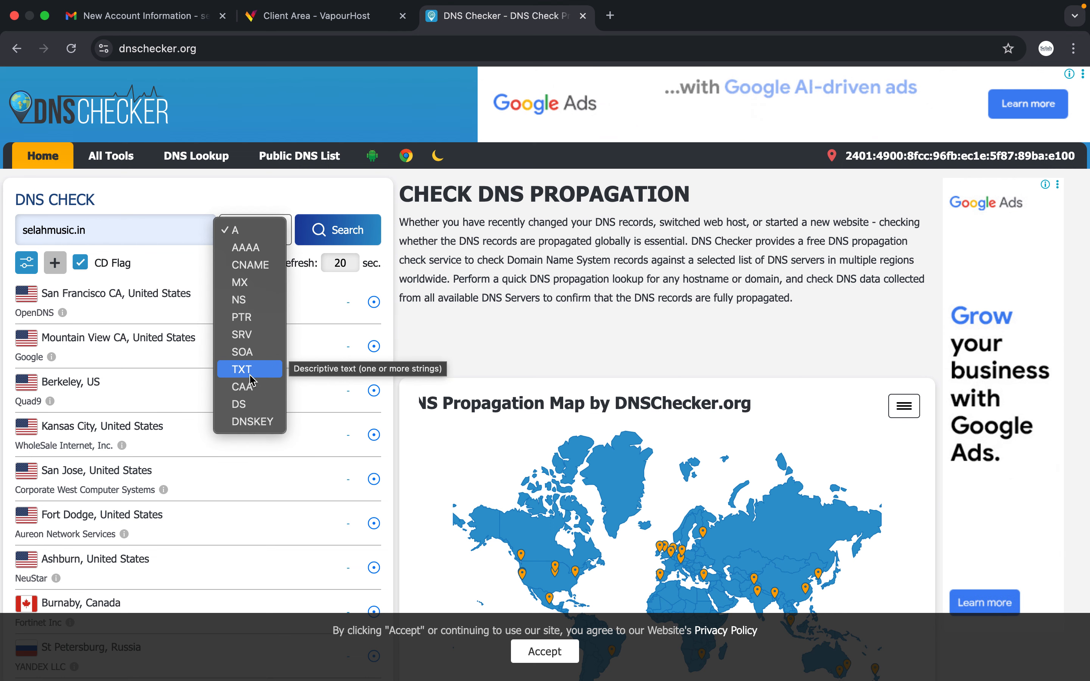
{"action": "left_click", "coordinate": [265, 307]}
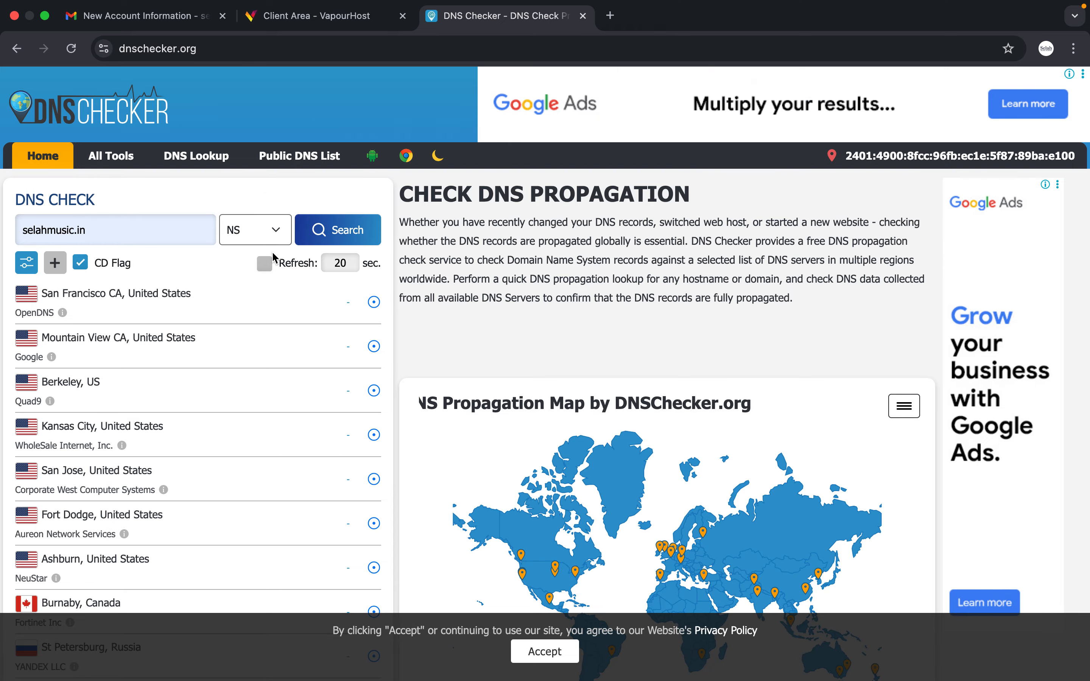
{"action": "left_click", "coordinate": [347, 239]}
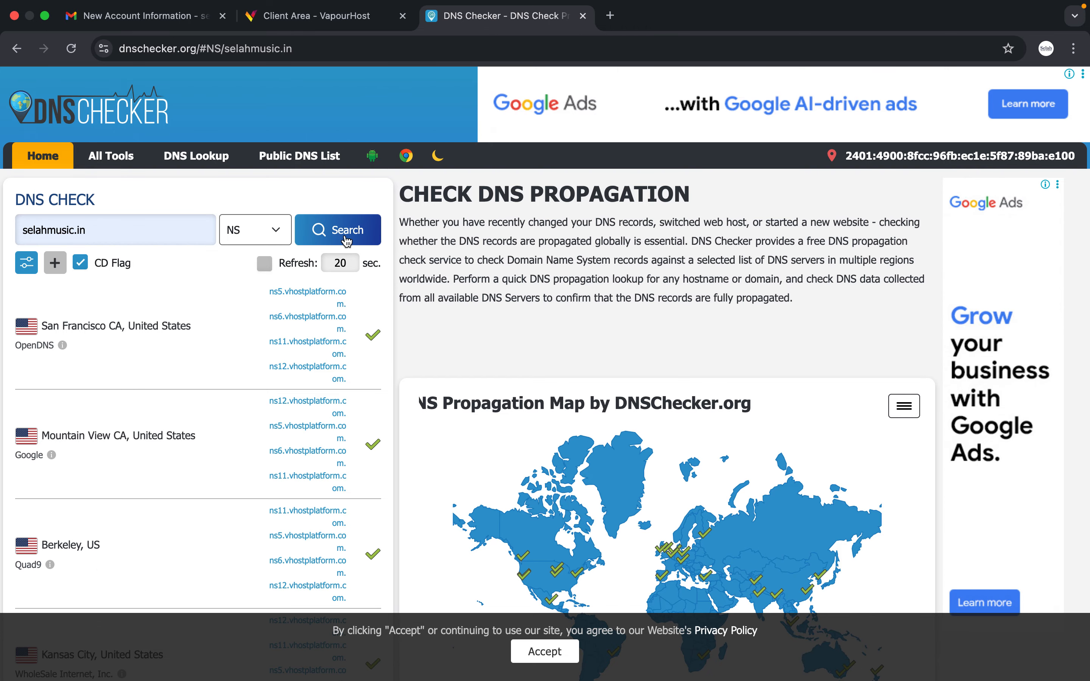
Review the worldwide results resolving to ns5, ns6, ns11 and ns12.vhostplatform.com
{"action": "scroll", "coordinate": [337, 336], "scroll_direction": "down", "scroll_amount": 2}
{"action": "scroll", "coordinate": [337, 336], "scroll_direction": "down", "scroll_amount": 2}
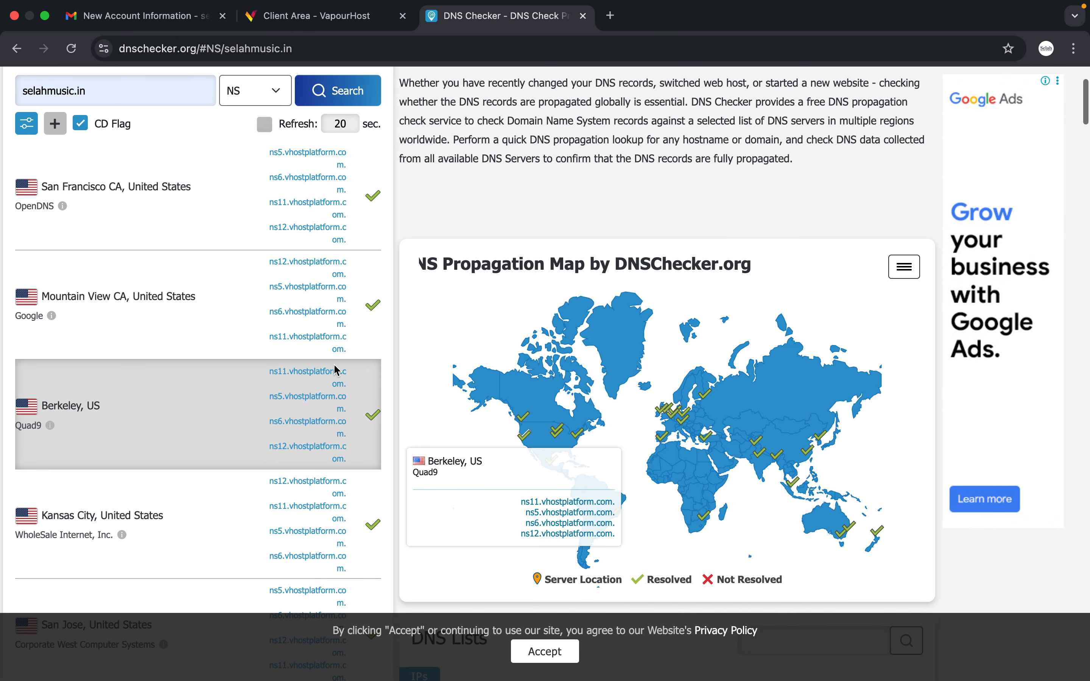
{"action": "scroll", "coordinate": [356, 378], "scroll_direction": "down", "scroll_amount": 5}
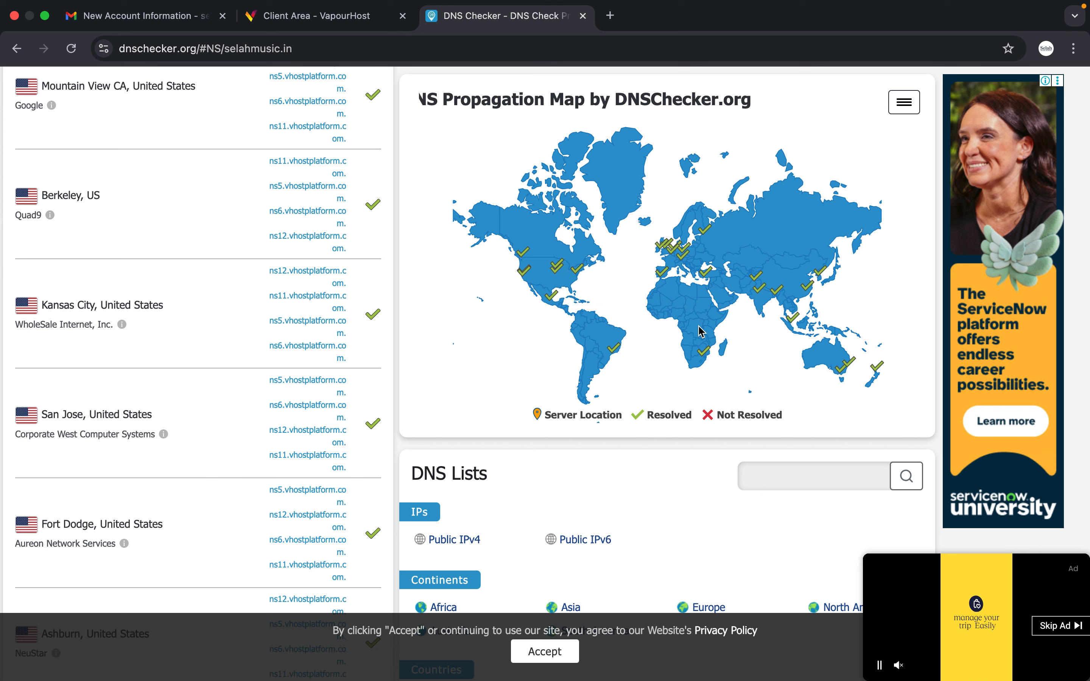
{"action": "scroll", "coordinate": [514, 372], "scroll_direction": "up", "scroll_amount": 5}
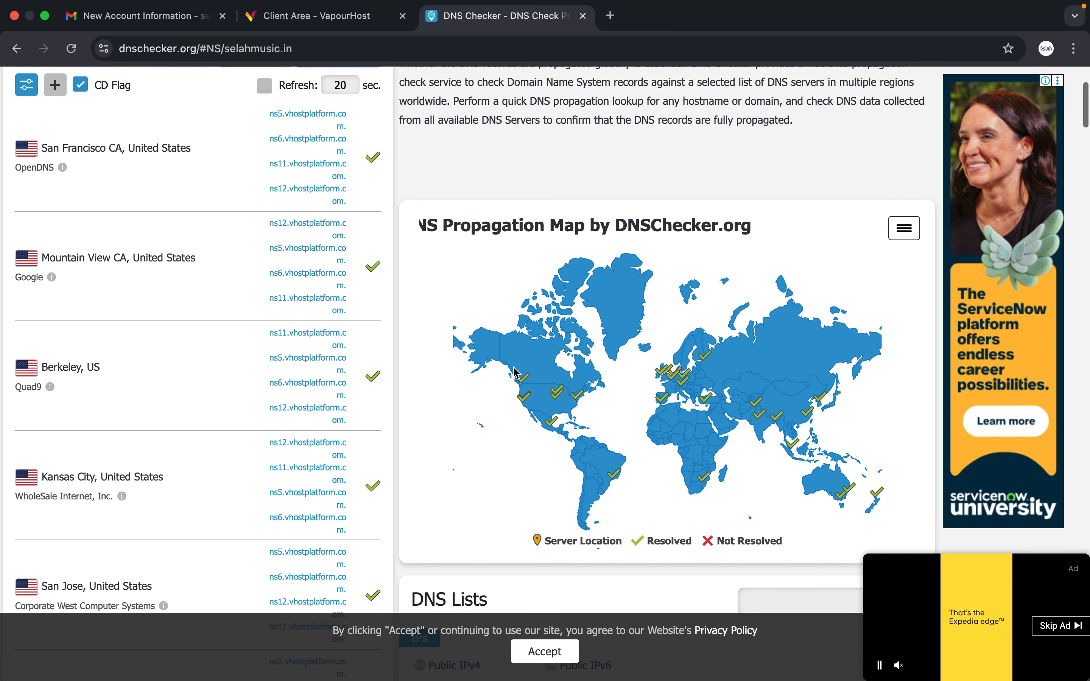
{"action": "scroll", "coordinate": [515, 372], "scroll_direction": "up", "scroll_amount": 4}
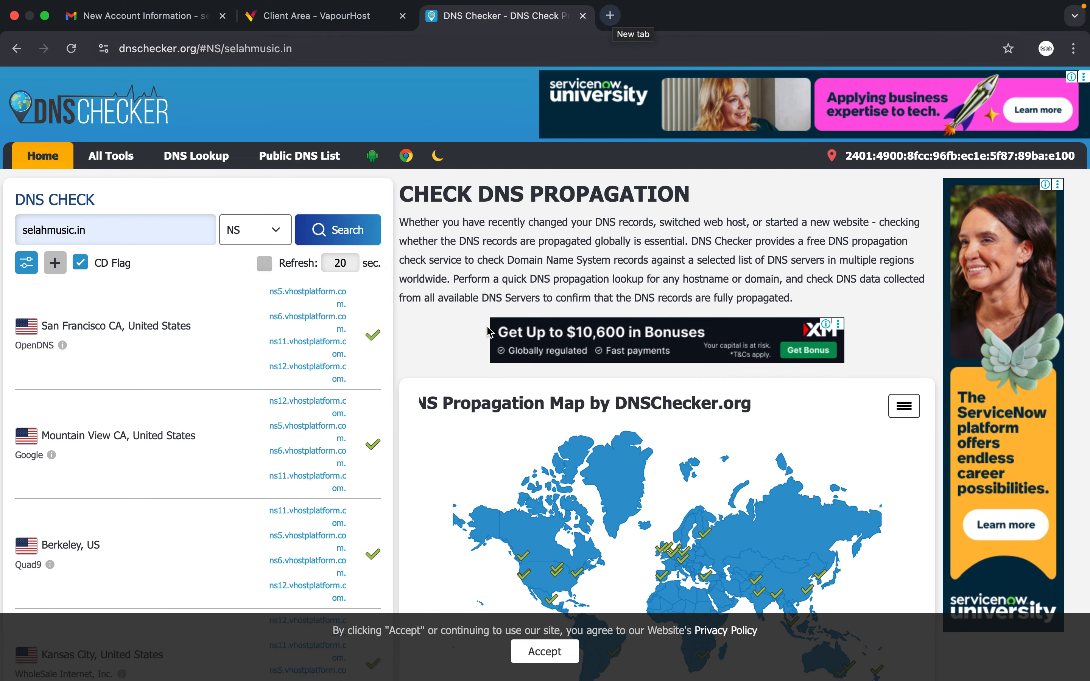
{"action": "scroll", "coordinate": [489, 327], "scroll_direction": "down", "scroll_amount": 7}
{"action": "scroll", "coordinate": [489, 327], "scroll_direction": "up", "scroll_amount": 8}
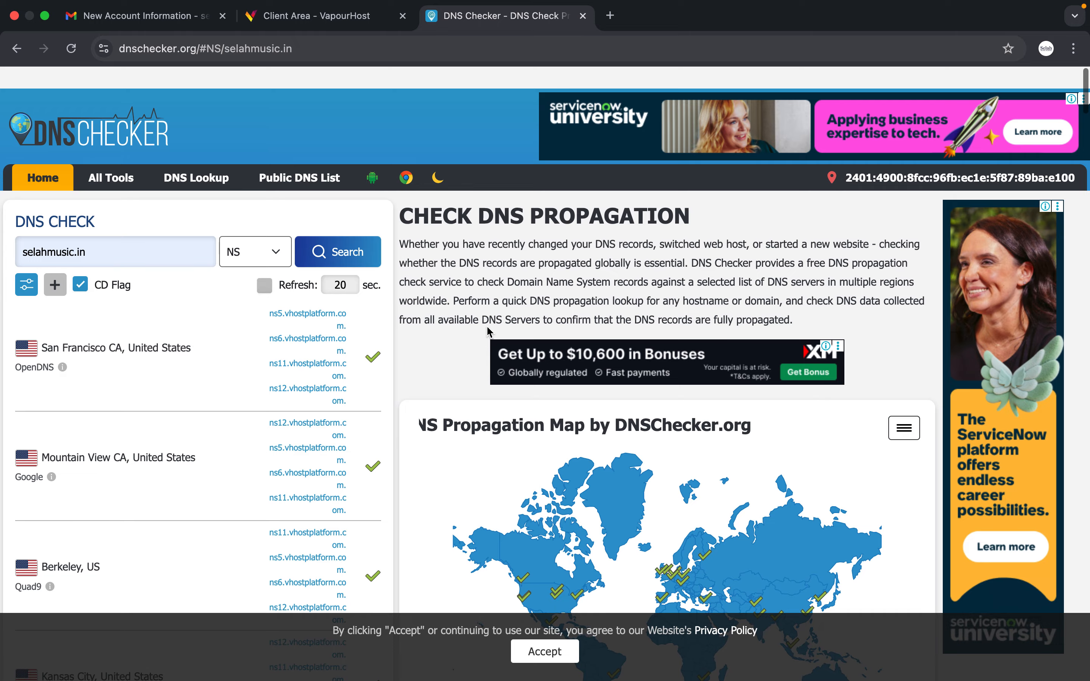
{"action": "scroll", "coordinate": [490, 332], "scroll_direction": "down", "scroll_amount": 8}
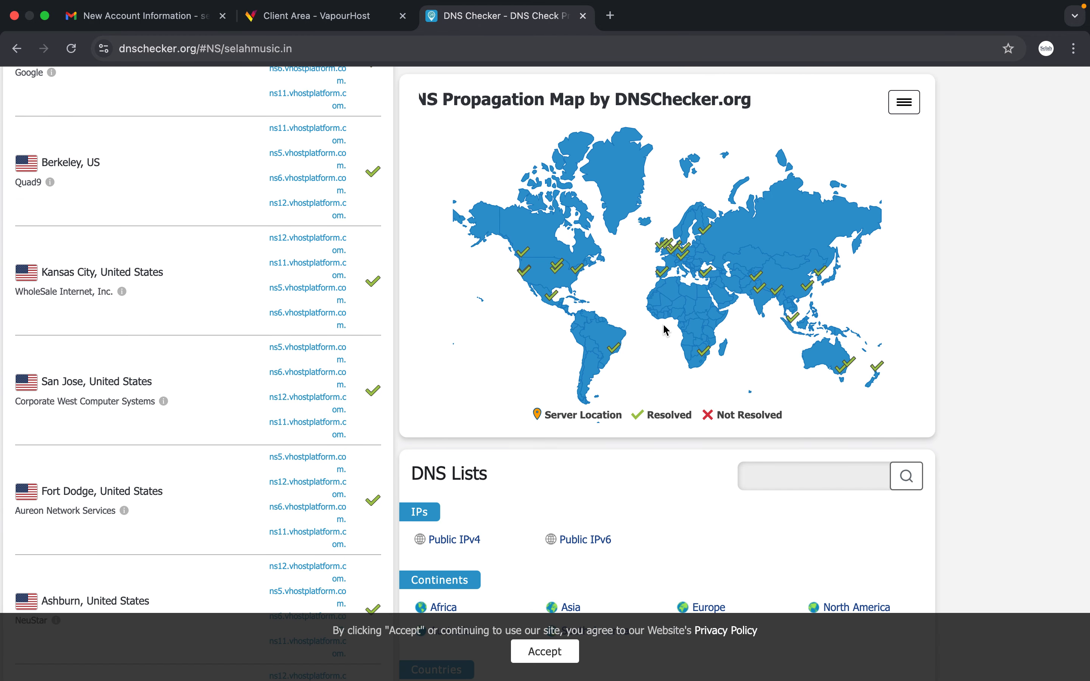
Generate an intoDNS report for selahmusic.in in a new tab
{"action": "left_click", "coordinate": [610, 15]}
{"action": "type", "text": "int"}
{"action": "key", "text": "Return"}
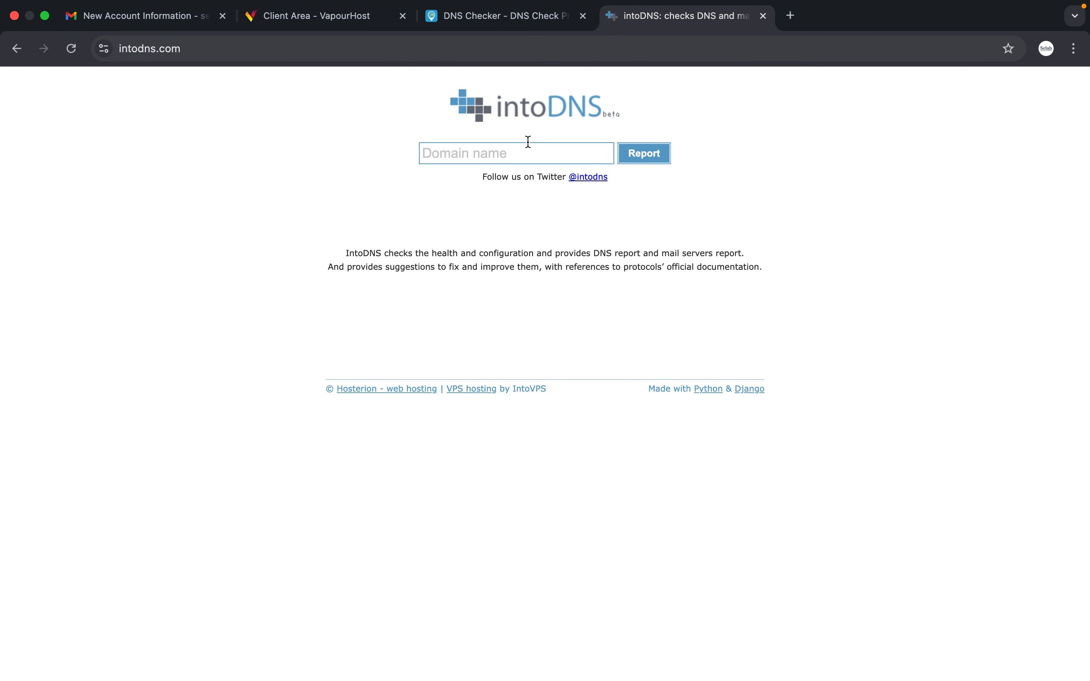
{"action": "left_click", "coordinate": [528, 151]}
{"action": "left_click", "coordinate": [533, 185]}
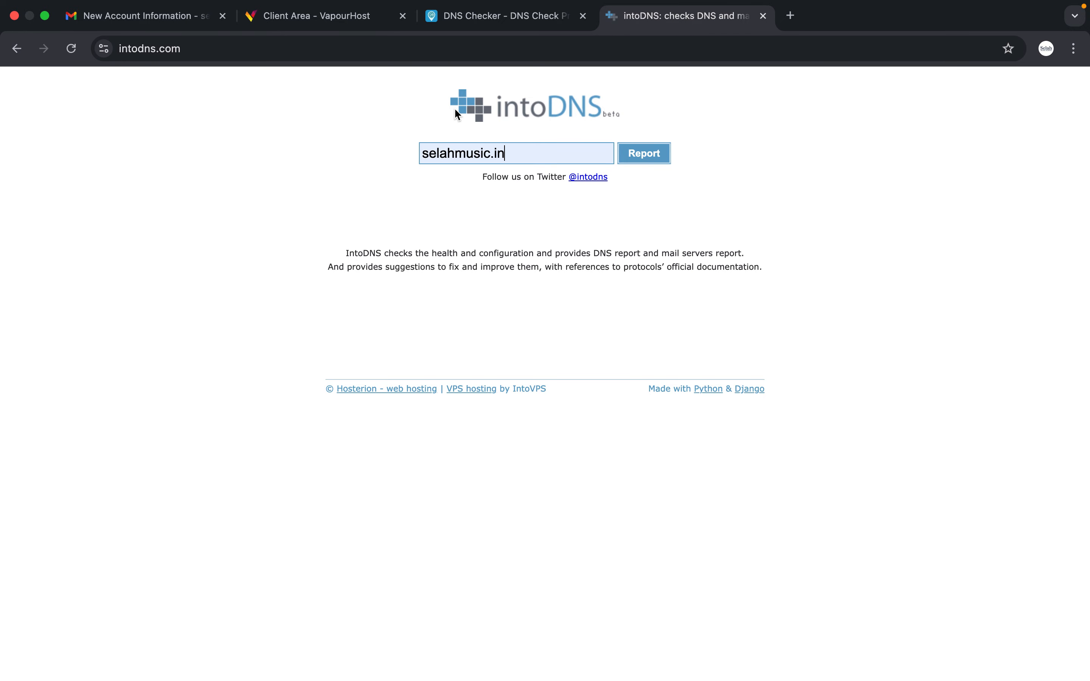
{"action": "left_click", "coordinate": [640, 153]}
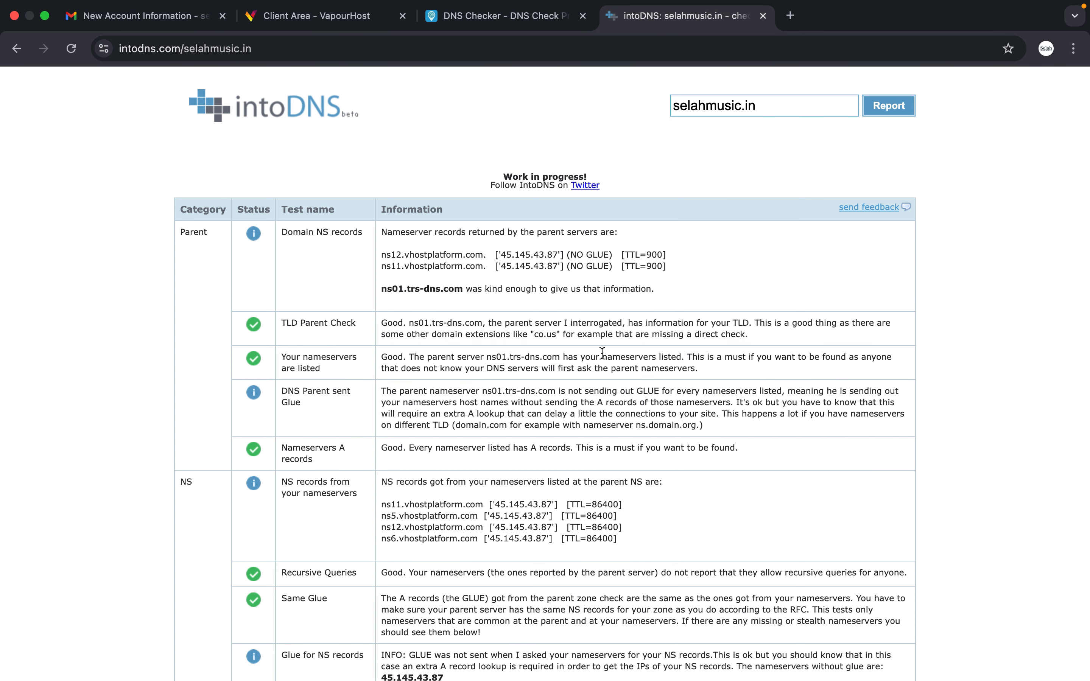
Compare the report's ns11 and ns12.vhostplatform.com nameservers with those in the hosting welcome email
{"action": "left_click_drag", "start_coordinate": [383, 259], "coordinate": [484, 267]}
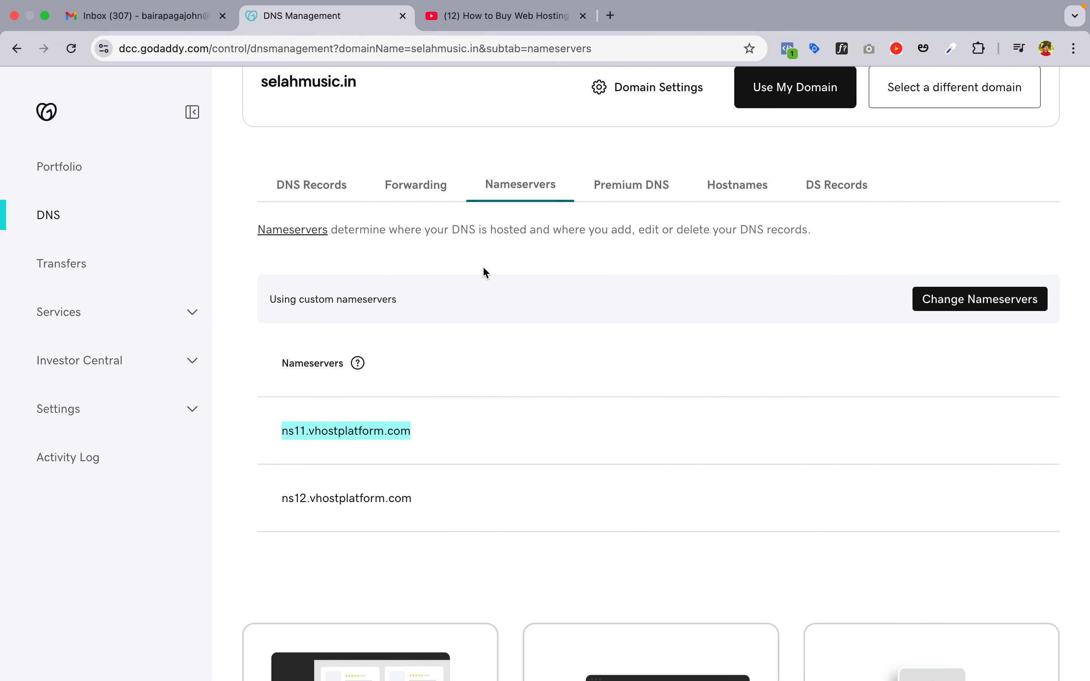
{"action": "key", "text": "ctrl+Right"}
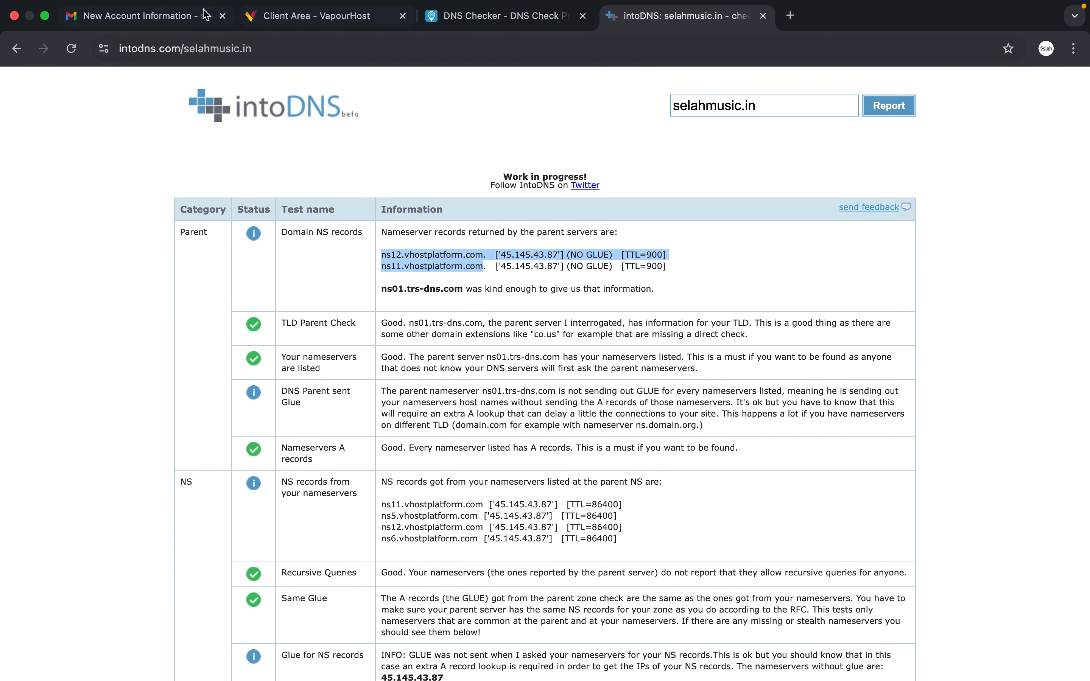
{"action": "left_click", "coordinate": [177, 16]}
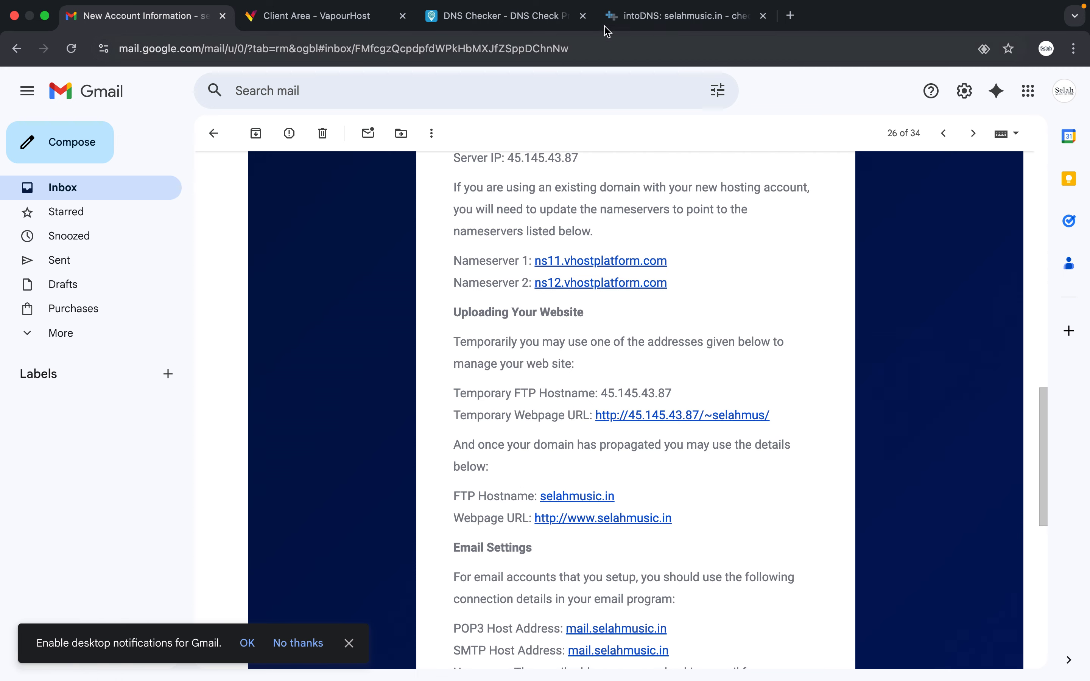
{"action": "left_click", "coordinate": [617, 17]}
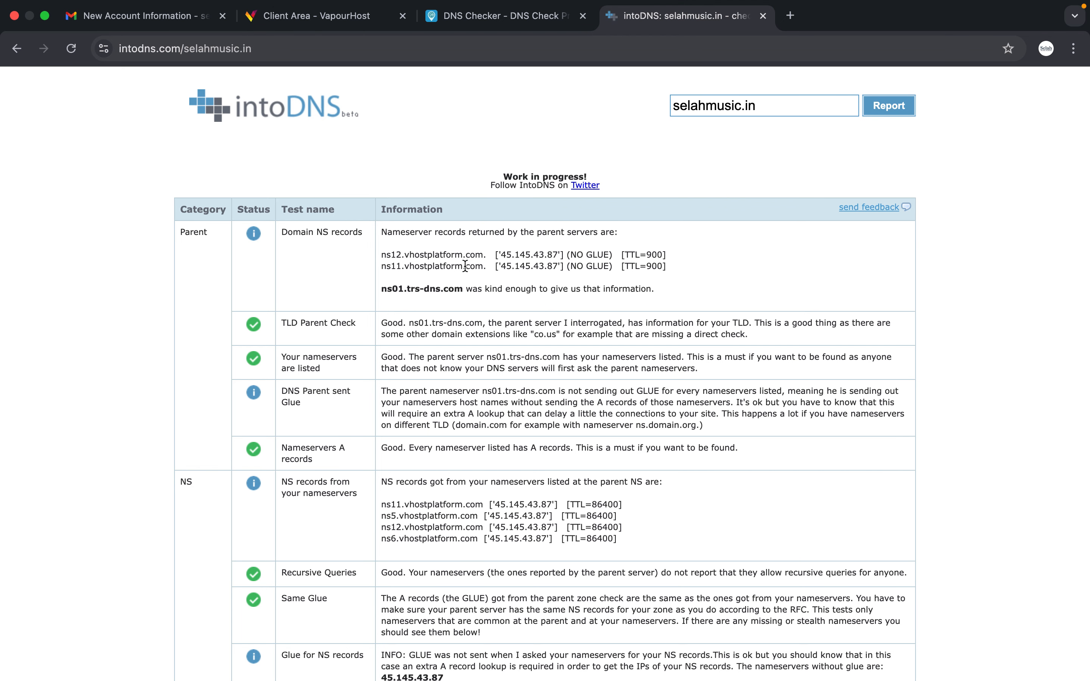
Review selahmusic.in's active Basic Plan on the VapourHost dashboard, then start a new tab
{"action": "left_click", "coordinate": [342, 20]}
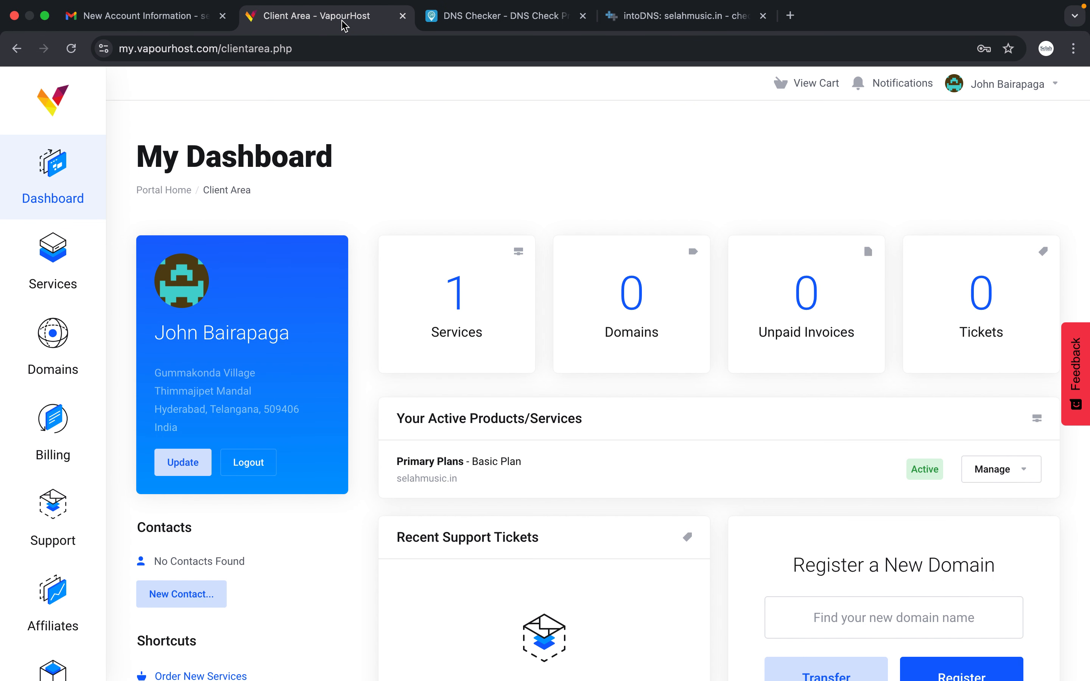
{"action": "scroll", "coordinate": [372, 236], "scroll_direction": "down", "scroll_amount": 2}
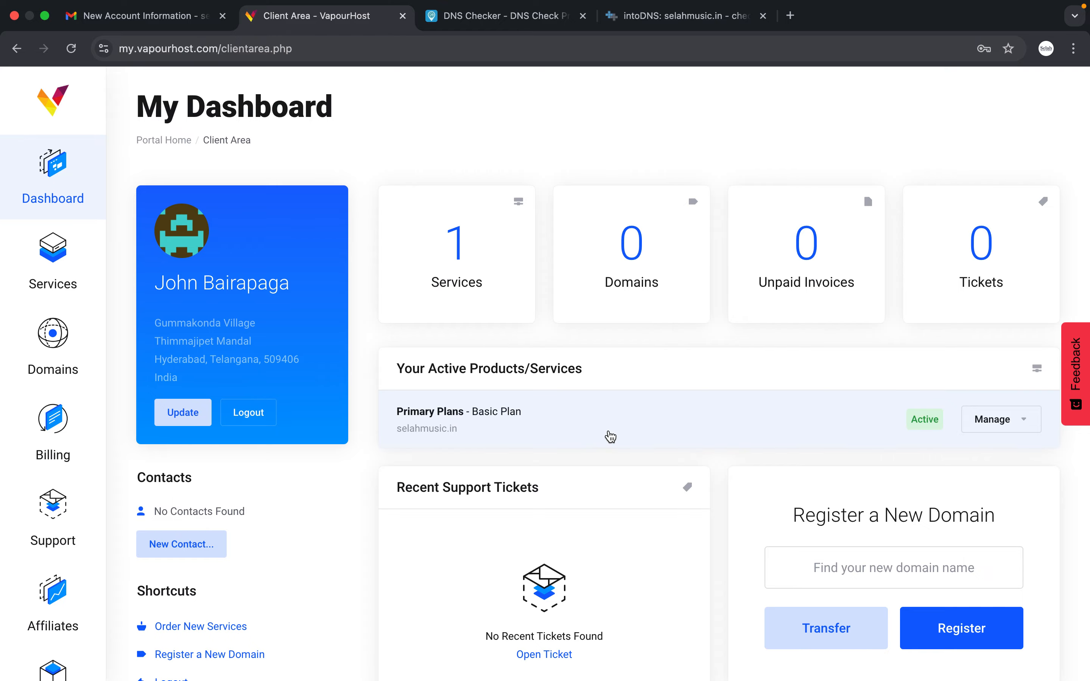
{"action": "scroll", "coordinate": [610, 436], "scroll_direction": "down", "scroll_amount": 2}
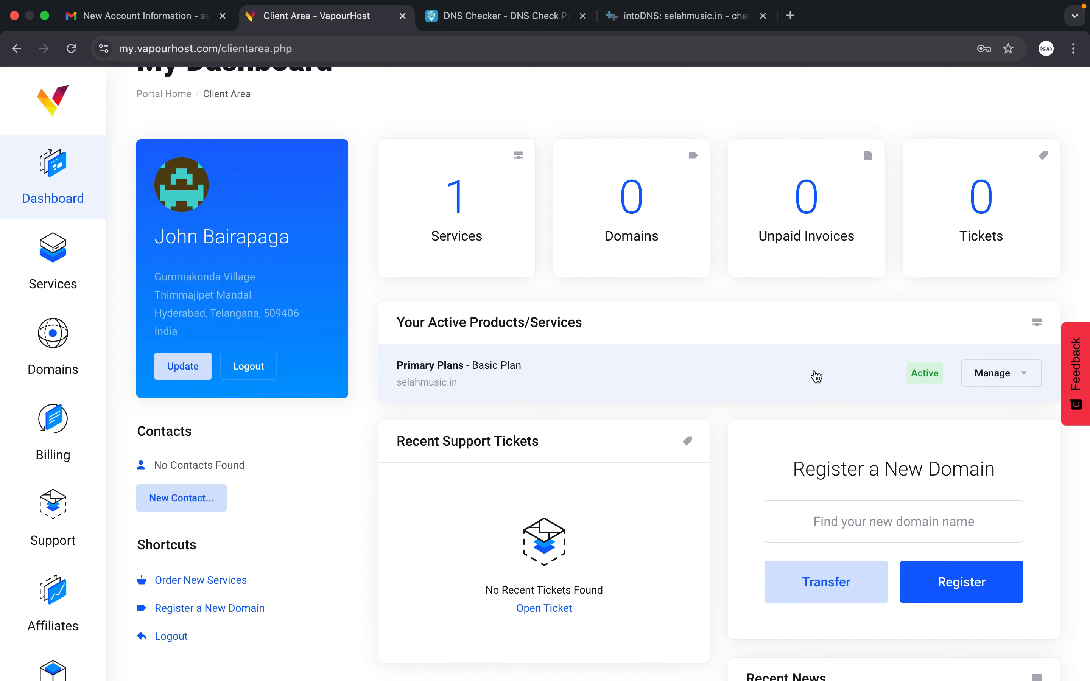
{"action": "left_click", "coordinate": [791, 16]}
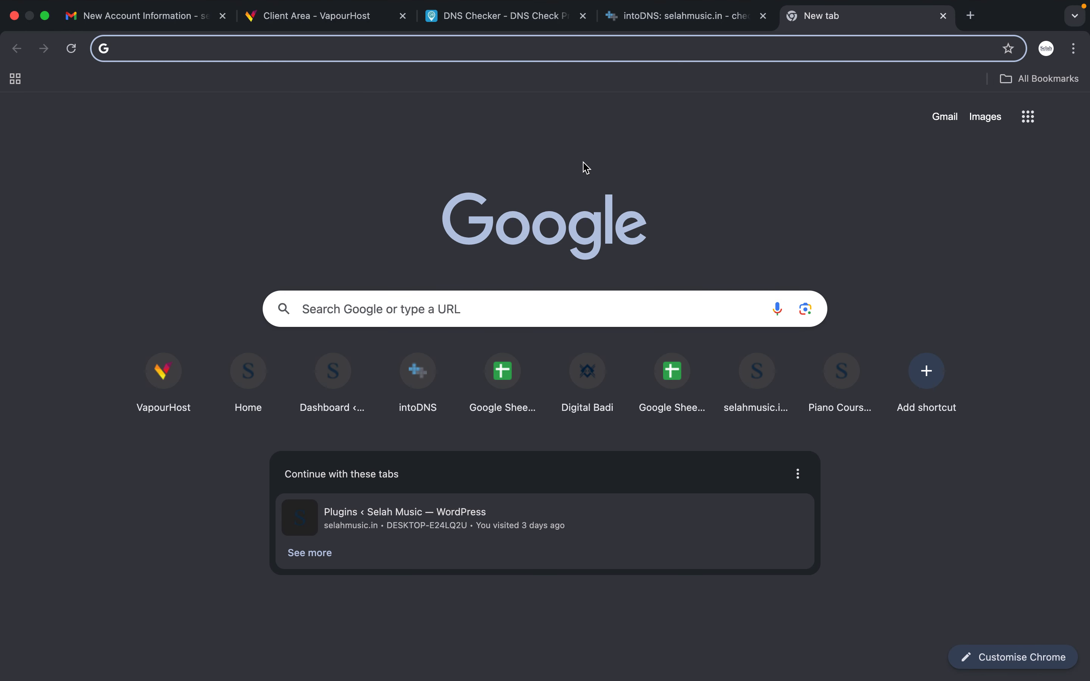
Search Google for 'ssl vs non ssl' and show the image results
{"action": "type", "text": "ssl"}
{"action": "key", "text": "Return"}
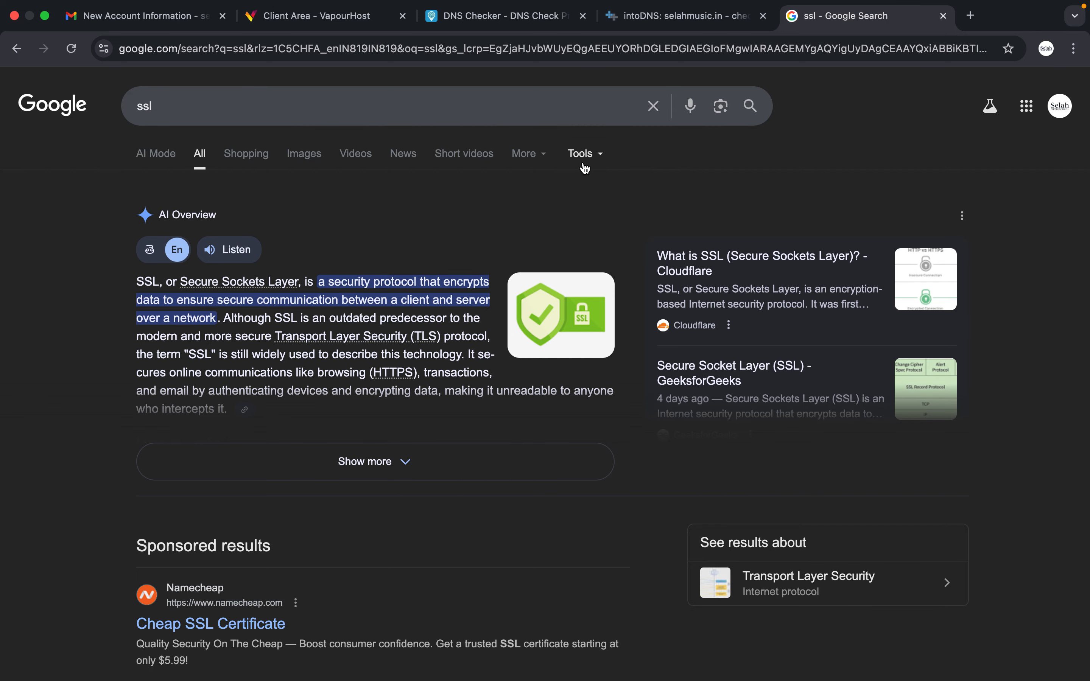
{"action": "left_click", "coordinate": [571, 111]}
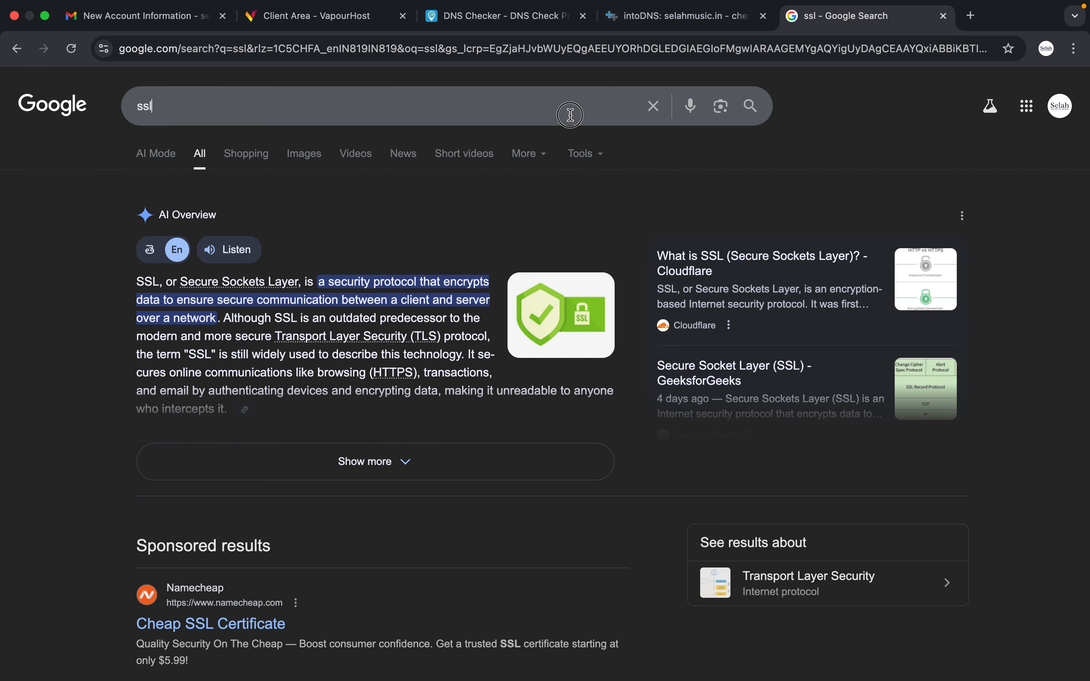
{"action": "type", "text": "vs"}
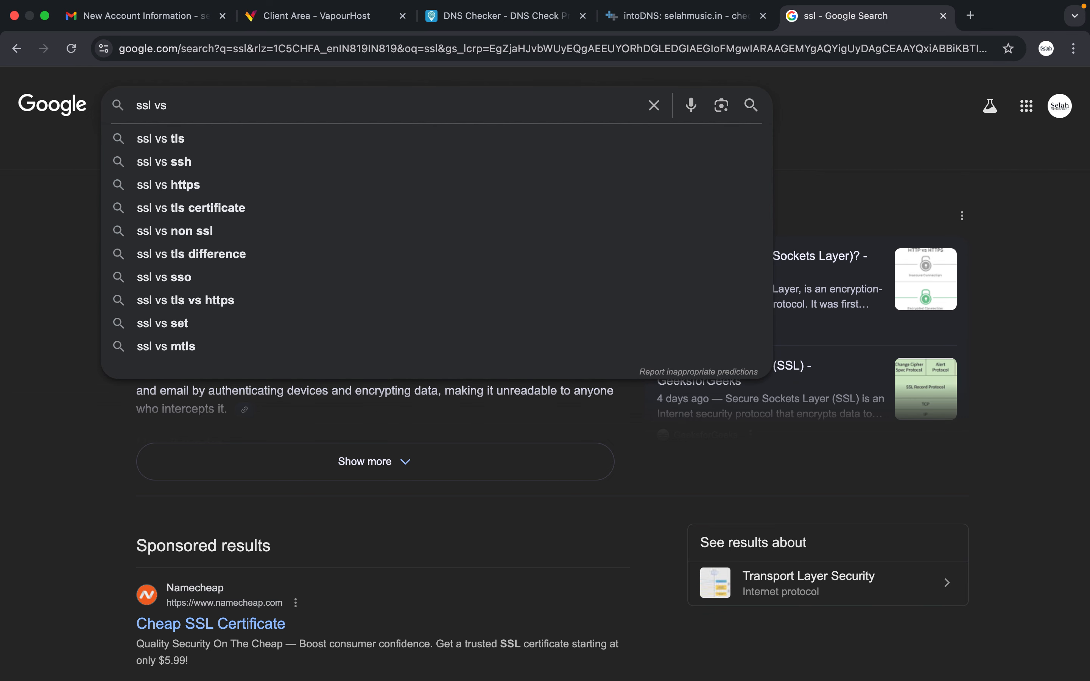
{"action": "type", "text": " non ssl"}
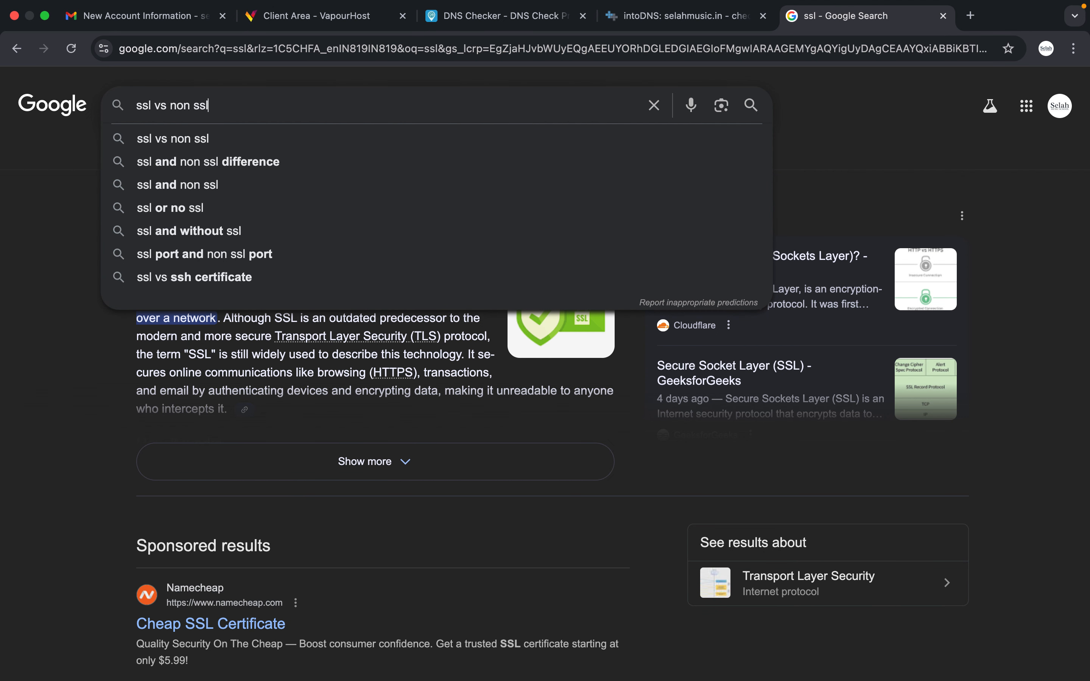
{"action": "key", "text": "Return"}
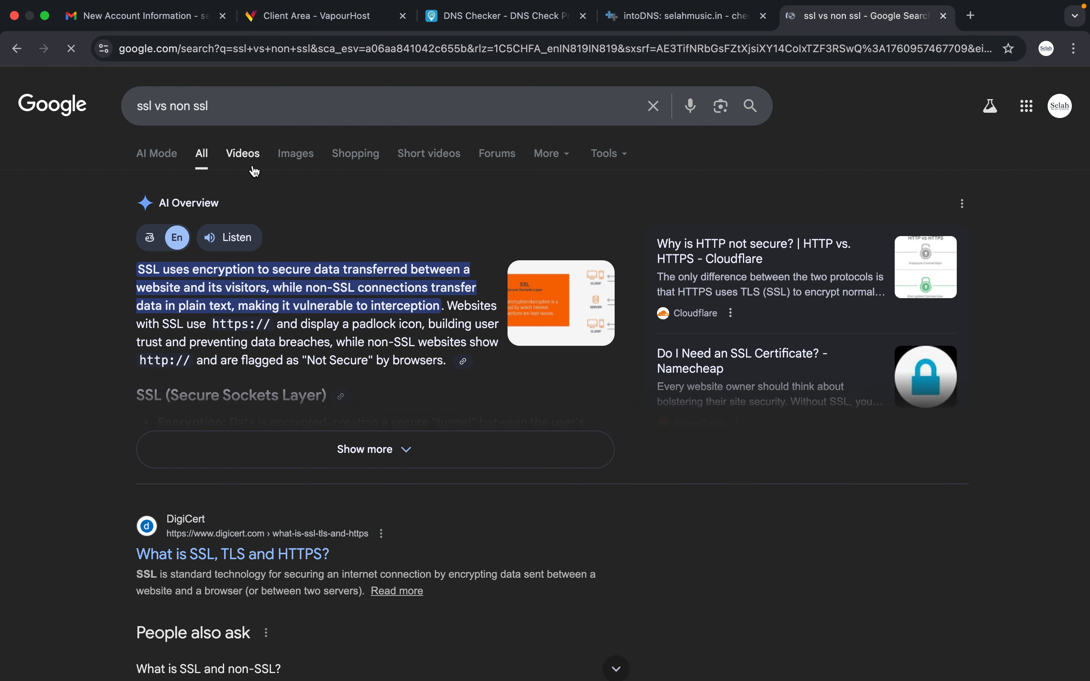
{"action": "left_click", "coordinate": [294, 155]}
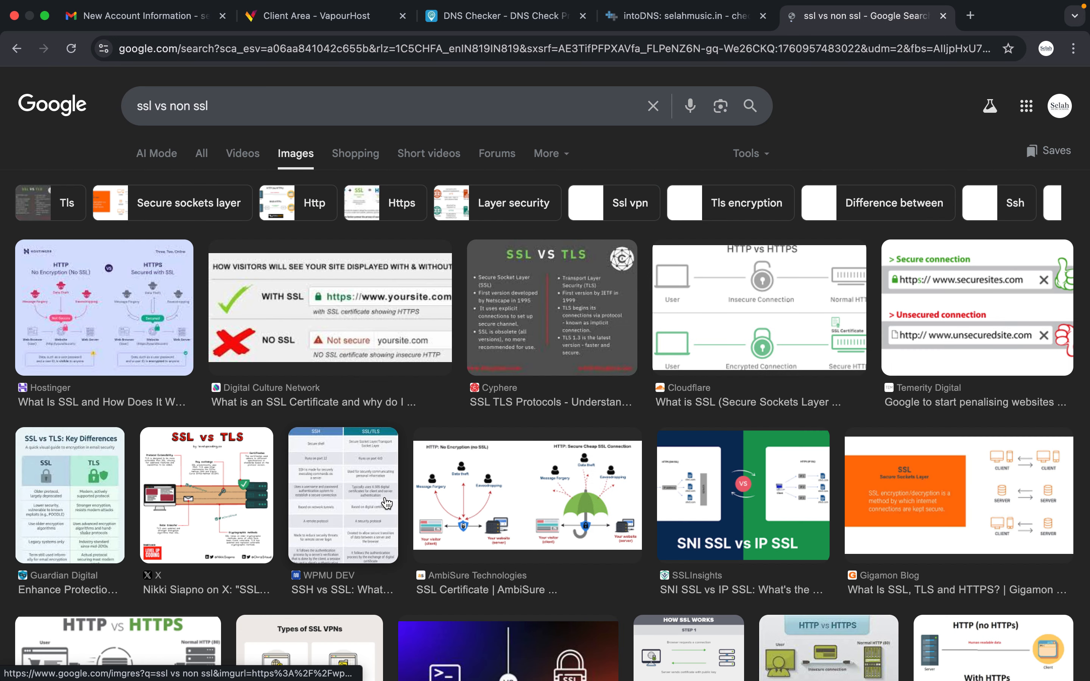
Open the HTTPS vs HTTP comparison image in its own tab and view it
{"action": "scroll", "coordinate": [386, 503], "scroll_direction": "down", "scroll_amount": 1}
{"action": "scroll", "coordinate": [386, 503], "scroll_direction": "down", "scroll_amount": 3}
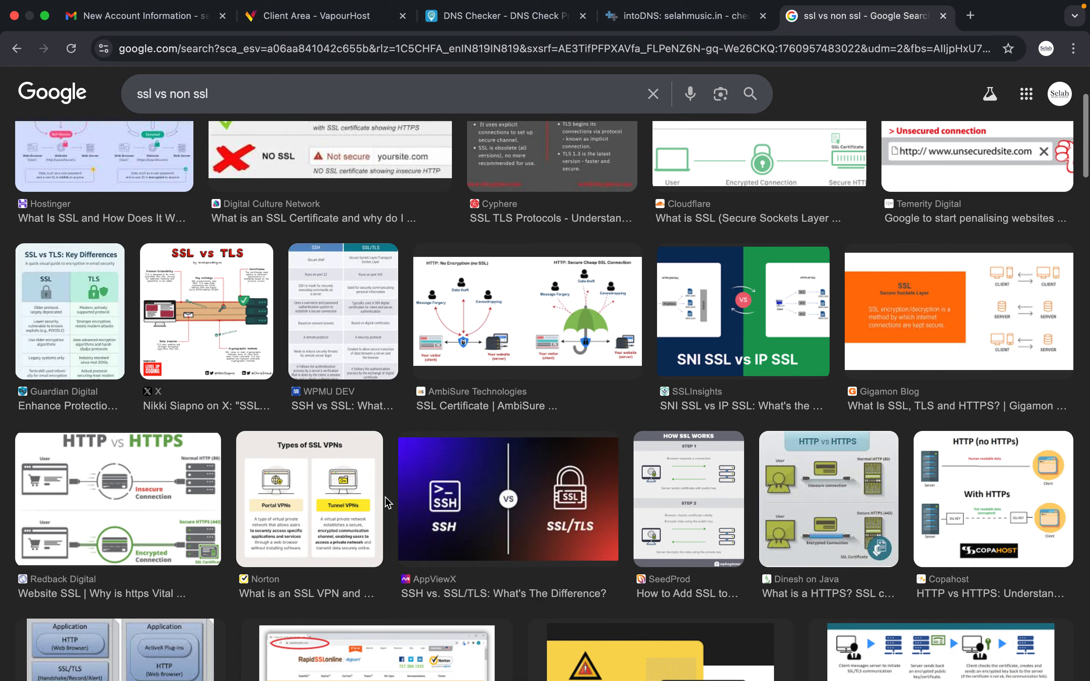
{"action": "scroll", "coordinate": [386, 502], "scroll_direction": "down", "scroll_amount": 10}
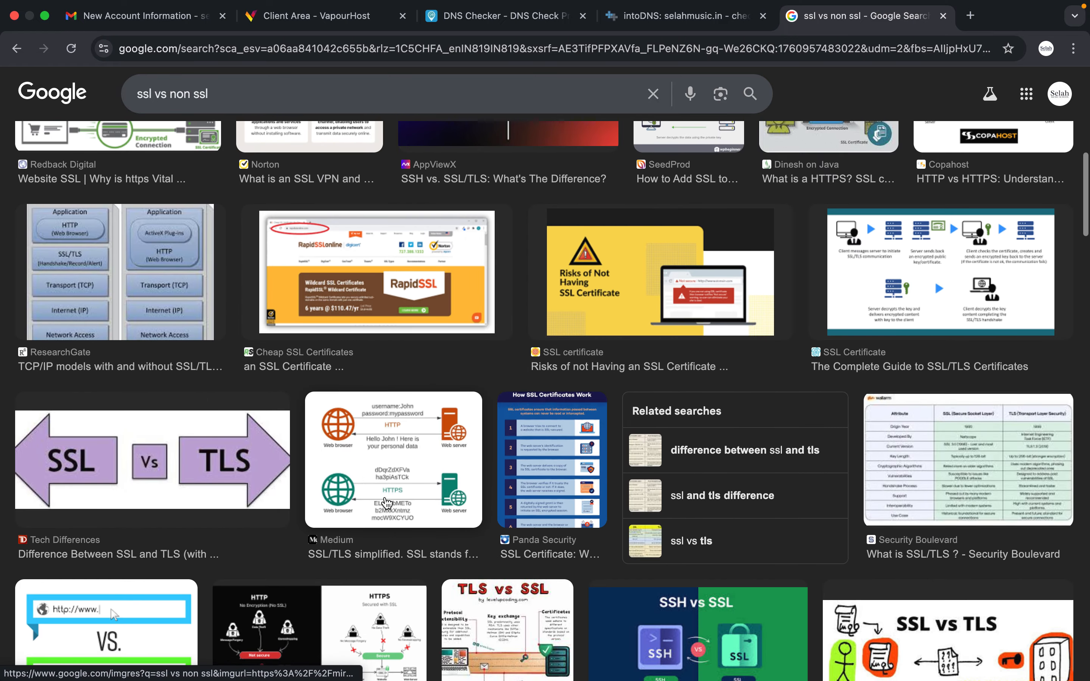
{"action": "scroll", "coordinate": [386, 502], "scroll_direction": "down", "scroll_amount": 4}
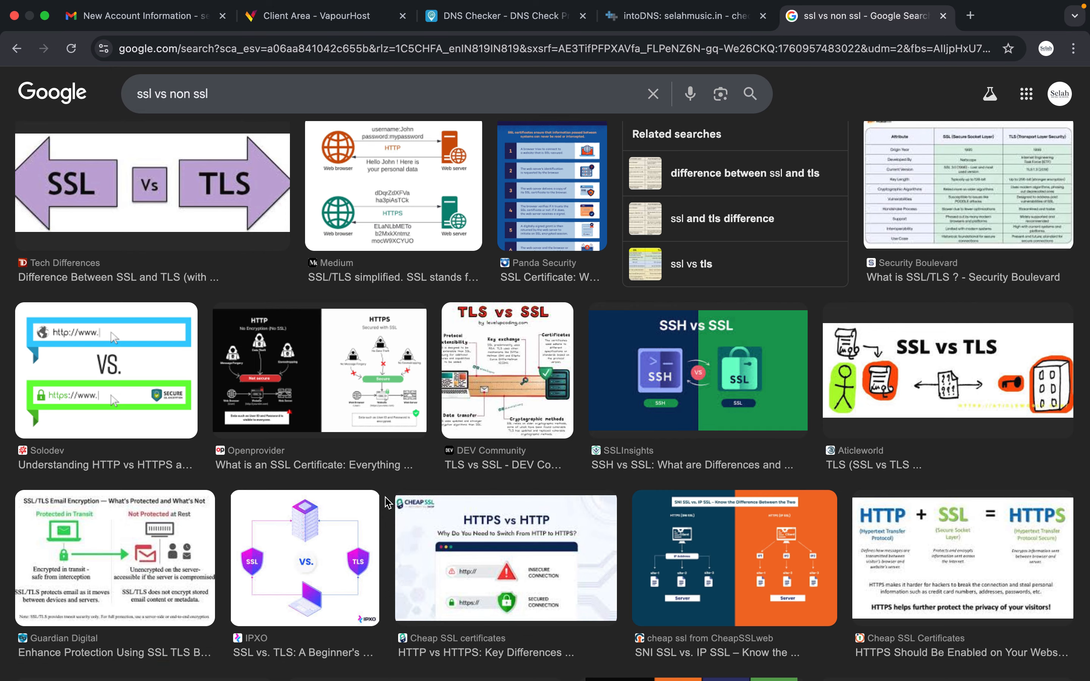
{"action": "scroll", "coordinate": [386, 502], "scroll_direction": "down", "scroll_amount": 5}
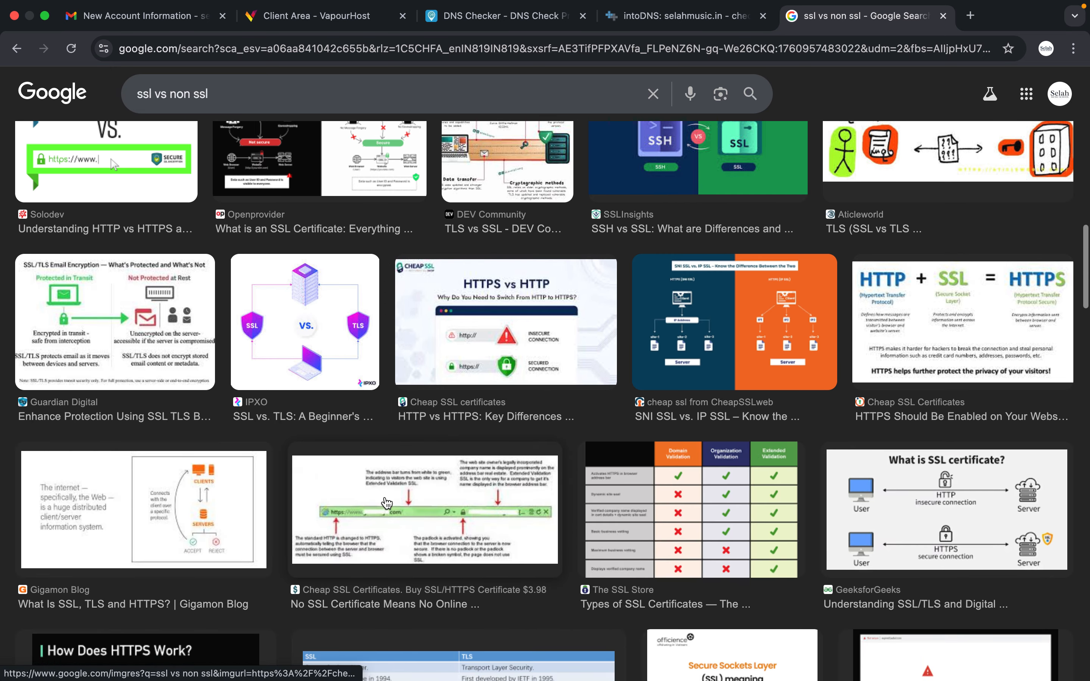
{"action": "left_click", "coordinate": [541, 306]}
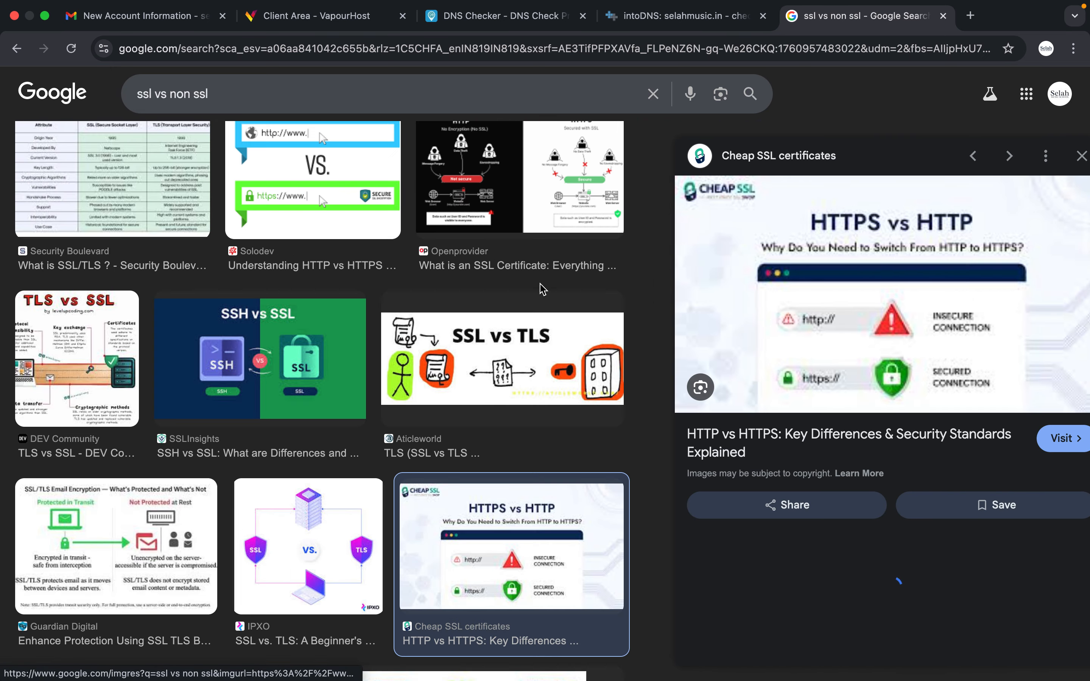
{"action": "right_click", "coordinate": [848, 268]}
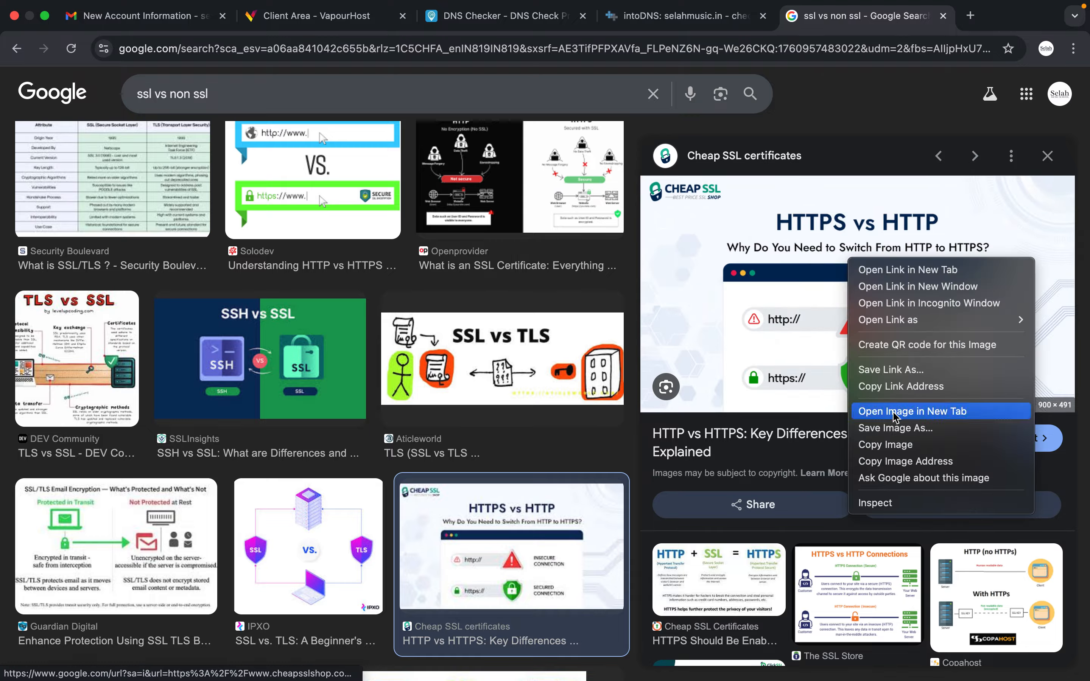
{"action": "left_click", "coordinate": [878, 414]}
{"action": "left_click", "coordinate": [914, 23]}
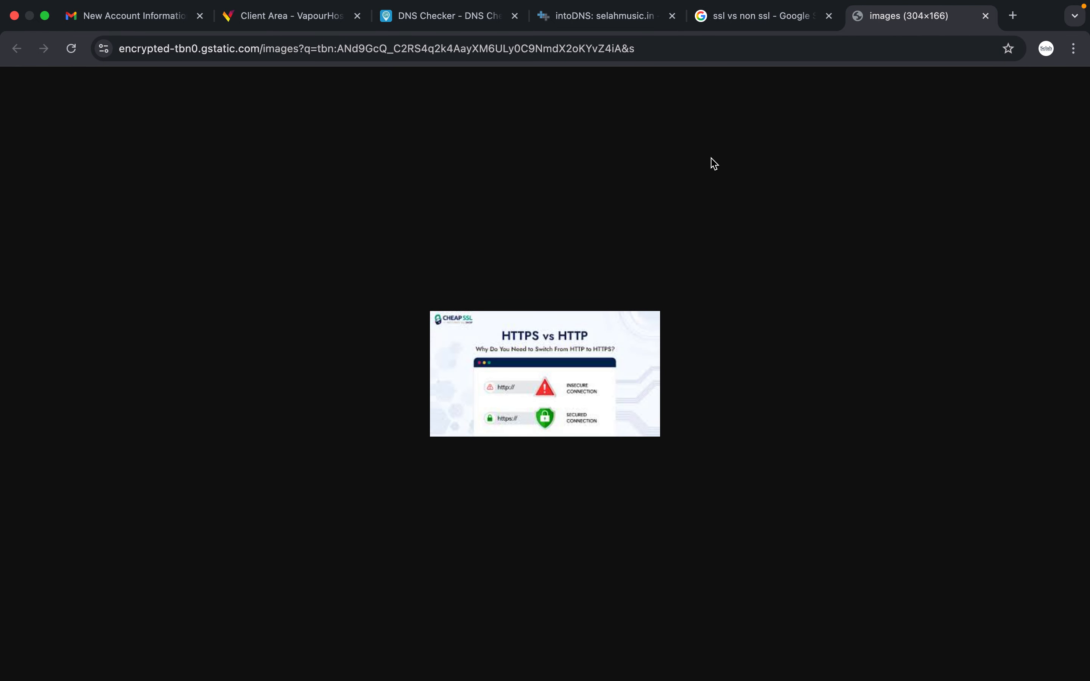
Go back to the 'ssl vs non ssl' image results showing the HTTP vs HTTPS preview
{"action": "left_click", "coordinate": [744, 23]}
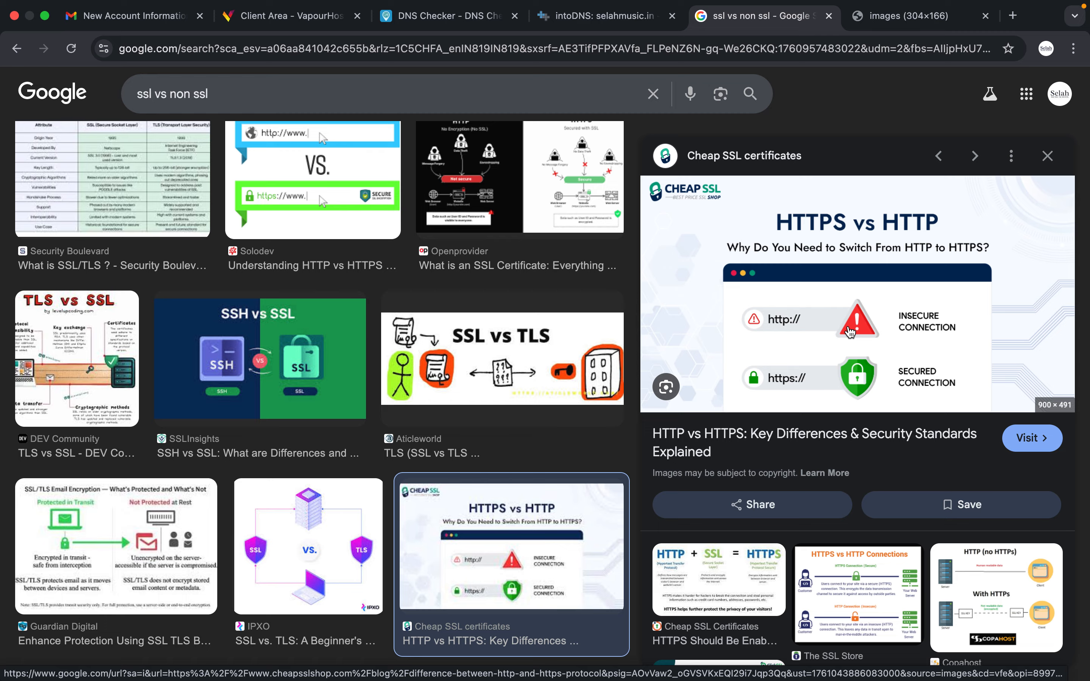
{"action": "left_click", "coordinate": [1012, 16]}
Search 'letsencrypt ssl certificate generate' and browse from Getting Started to the Let's Encrypt homepage
{"action": "type", "text": "lets"}
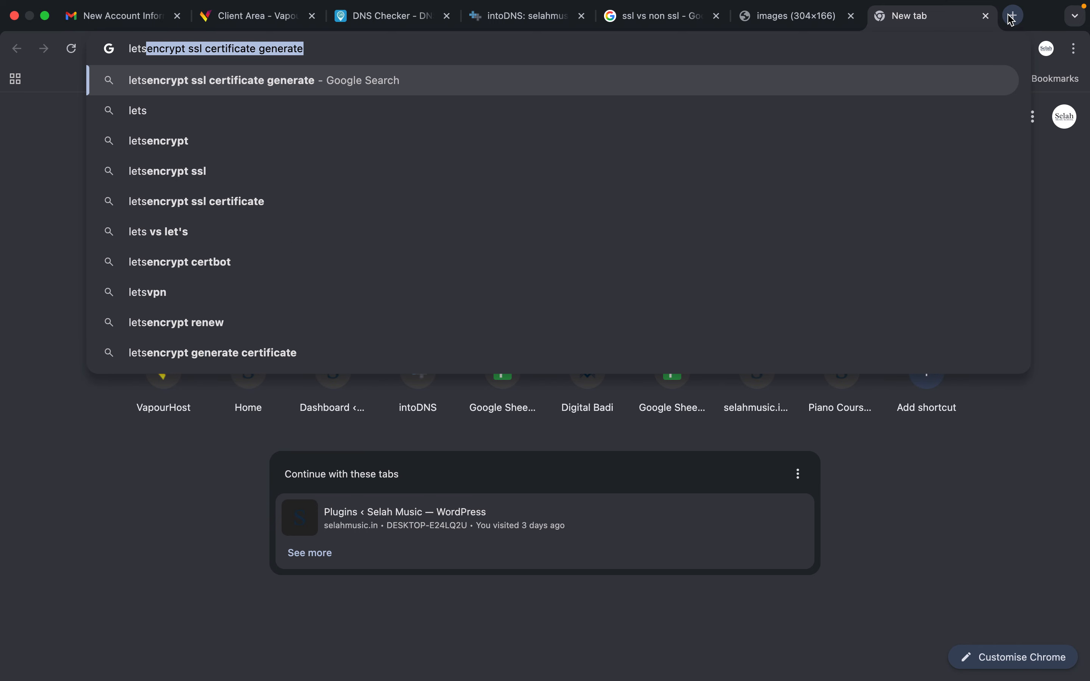
{"action": "key", "text": "Return"}
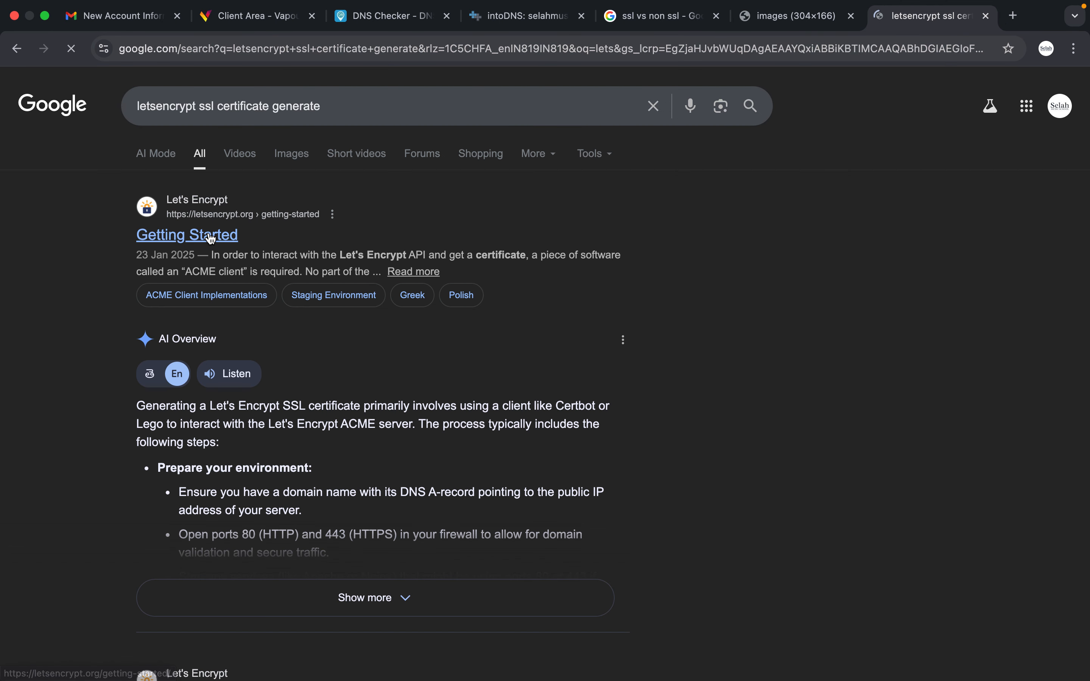
{"action": "left_click", "coordinate": [211, 239]}
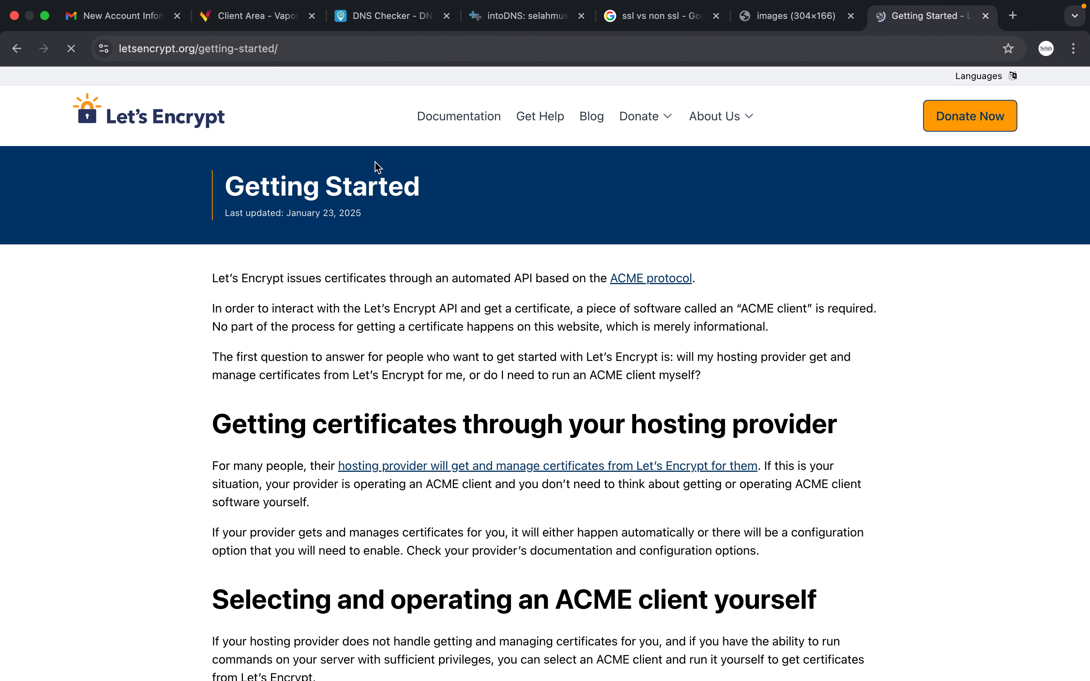
{"action": "left_click", "coordinate": [194, 119]}
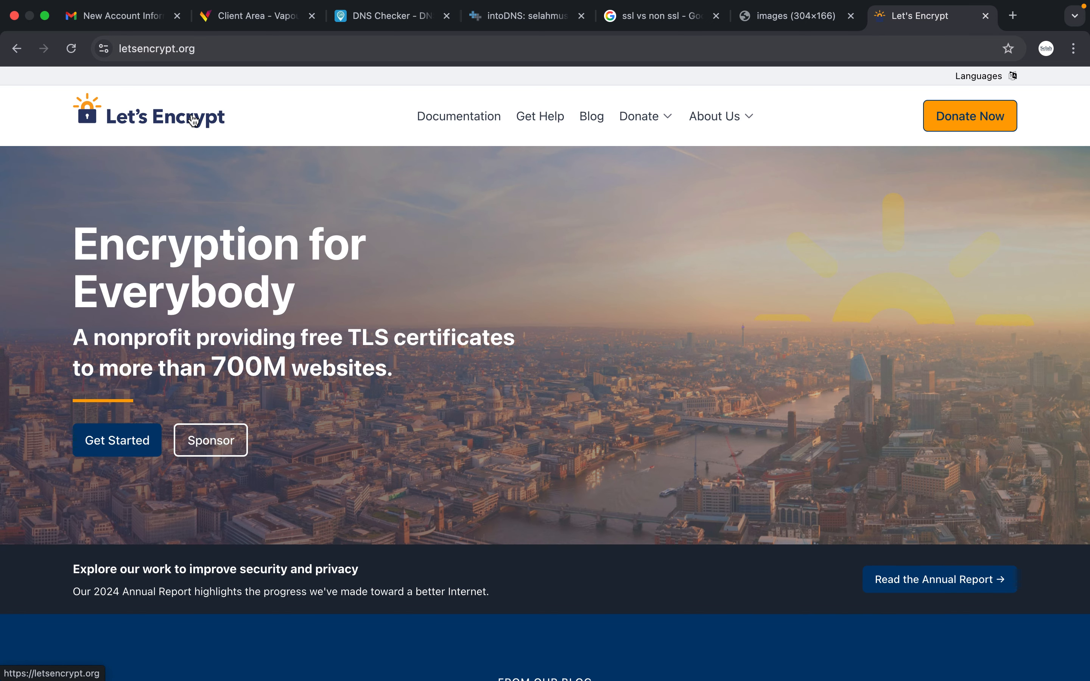
{"action": "scroll", "coordinate": [358, 239], "scroll_direction": "down", "scroll_amount": 10}
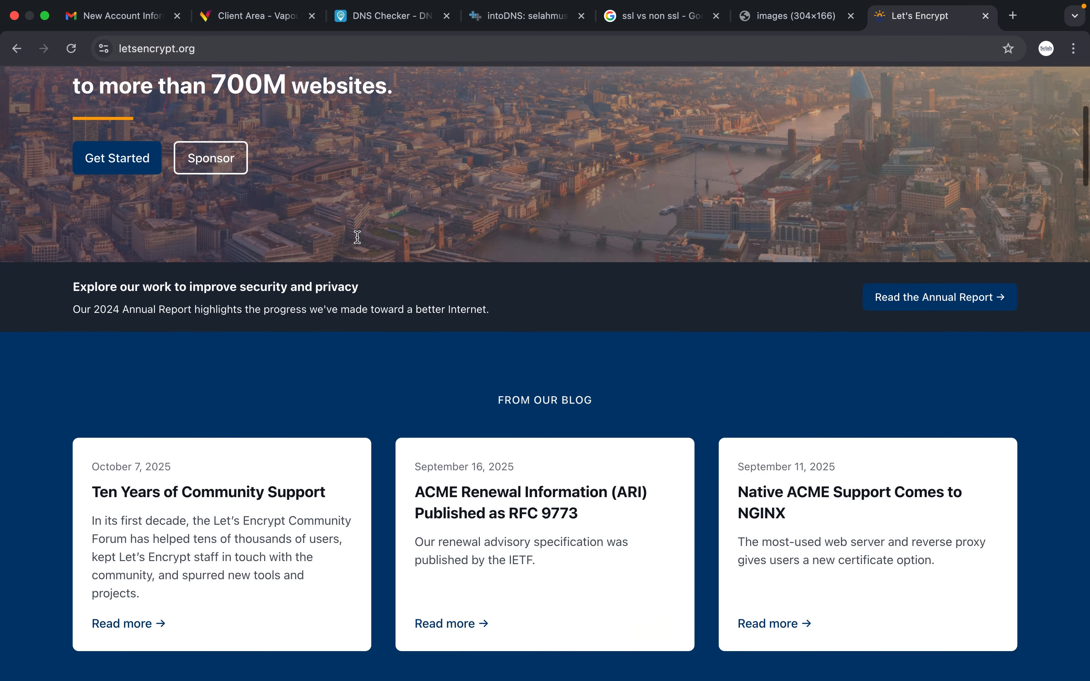
{"action": "scroll", "coordinate": [359, 242], "scroll_direction": "down", "scroll_amount": 10}
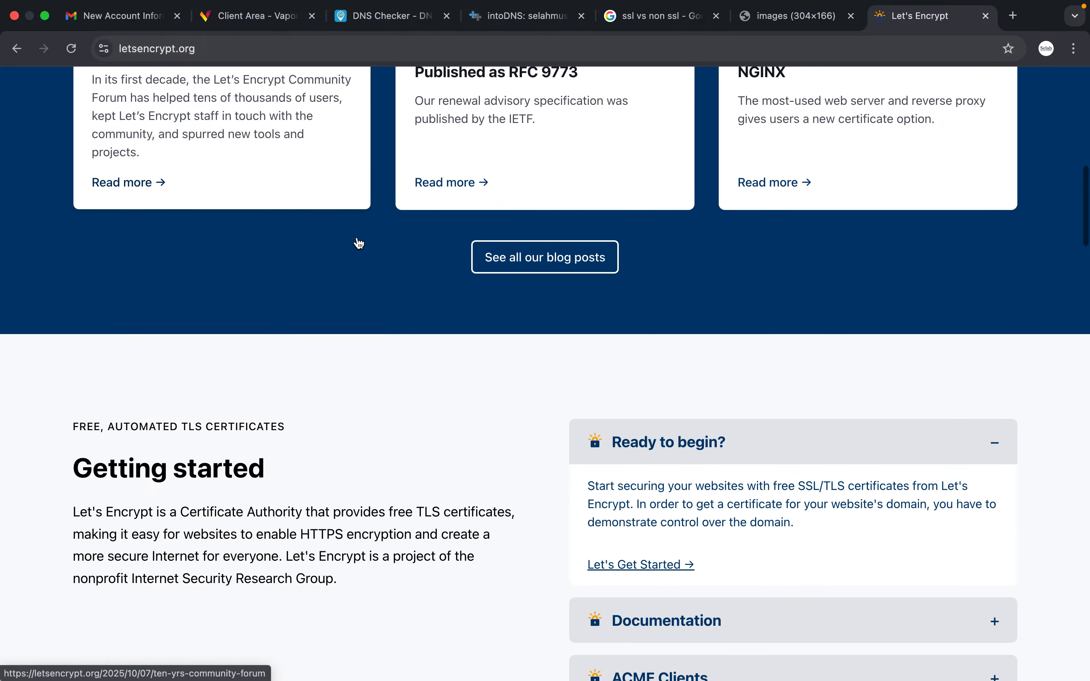
{"action": "scroll", "coordinate": [358, 241], "scroll_direction": "down", "scroll_amount": 6}
{"action": "scroll", "coordinate": [358, 241], "scroll_direction": "up", "scroll_amount": 20}
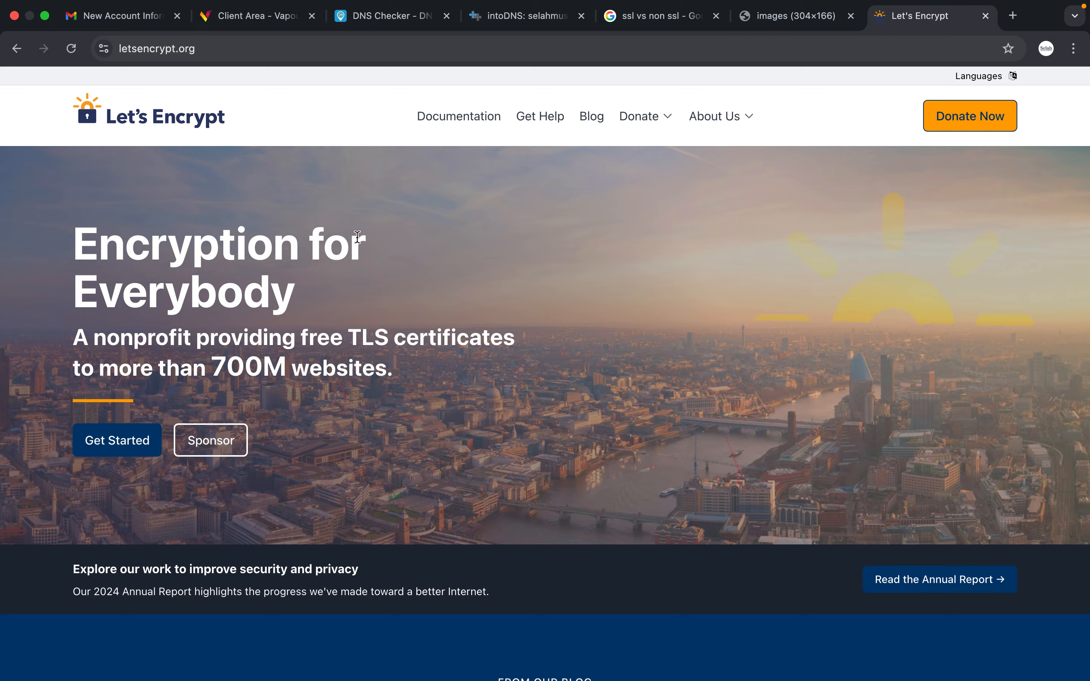
Log in to cPanel from the Basic Plan's Manage menu on the VapourHost dashboard
{"action": "left_click", "coordinate": [295, 22]}
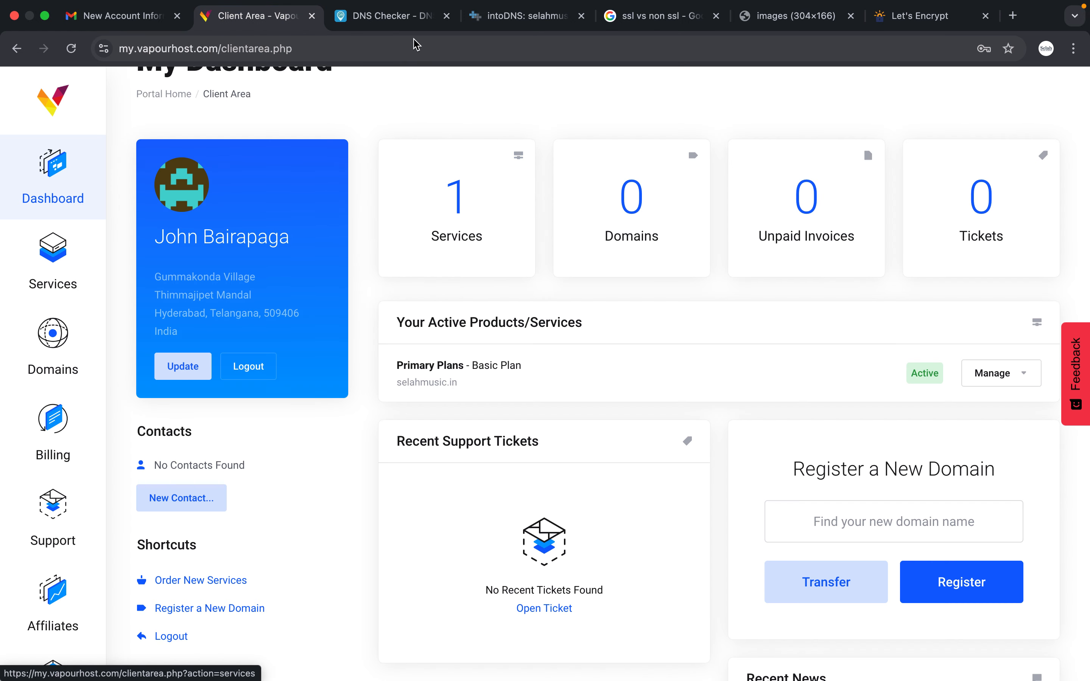
{"action": "scroll", "coordinate": [462, 445], "scroll_direction": "up", "scroll_amount": 3}
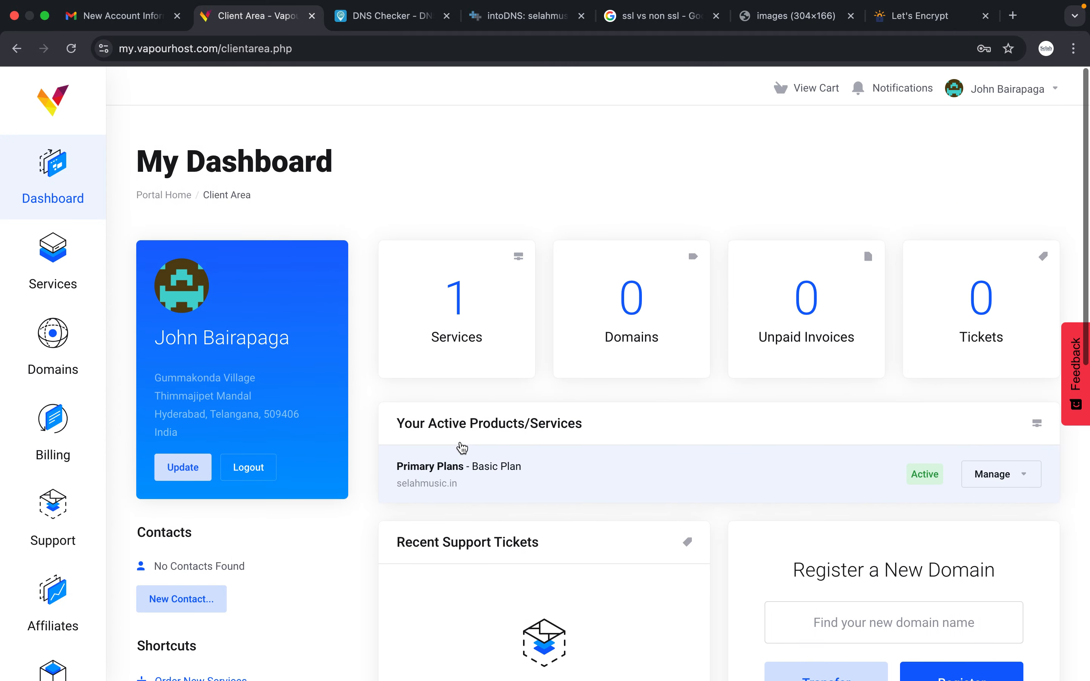
{"action": "scroll", "coordinate": [477, 345], "scroll_direction": "down", "scroll_amount": 5}
{"action": "scroll", "coordinate": [474, 343], "scroll_direction": "up", "scroll_amount": 5}
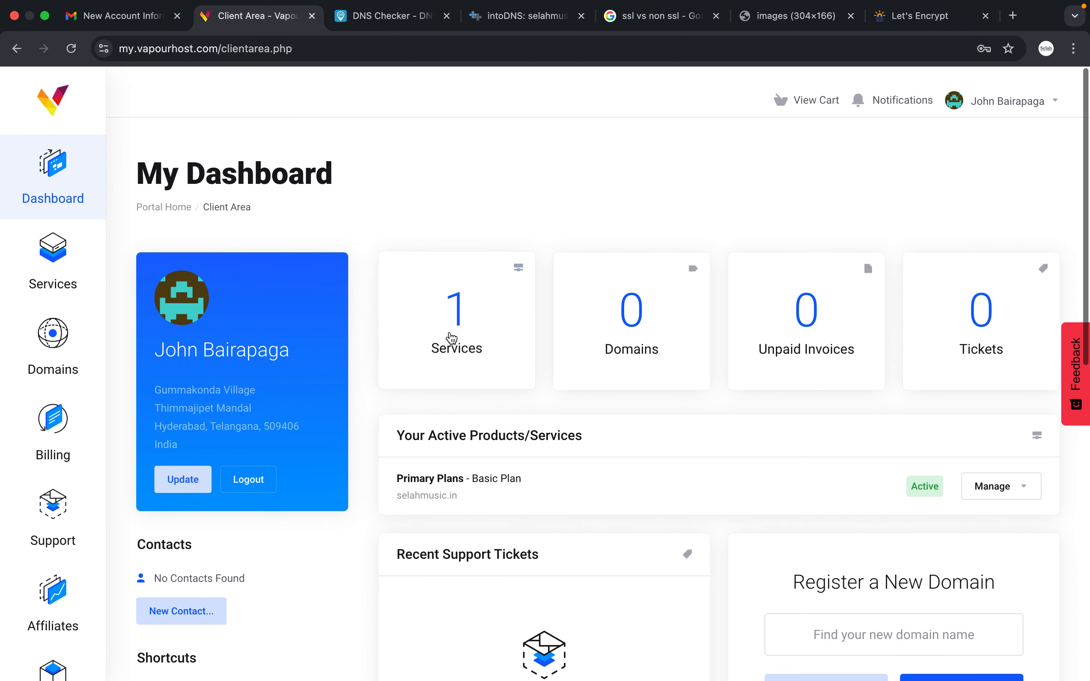
{"action": "left_click", "coordinate": [55, 194]}
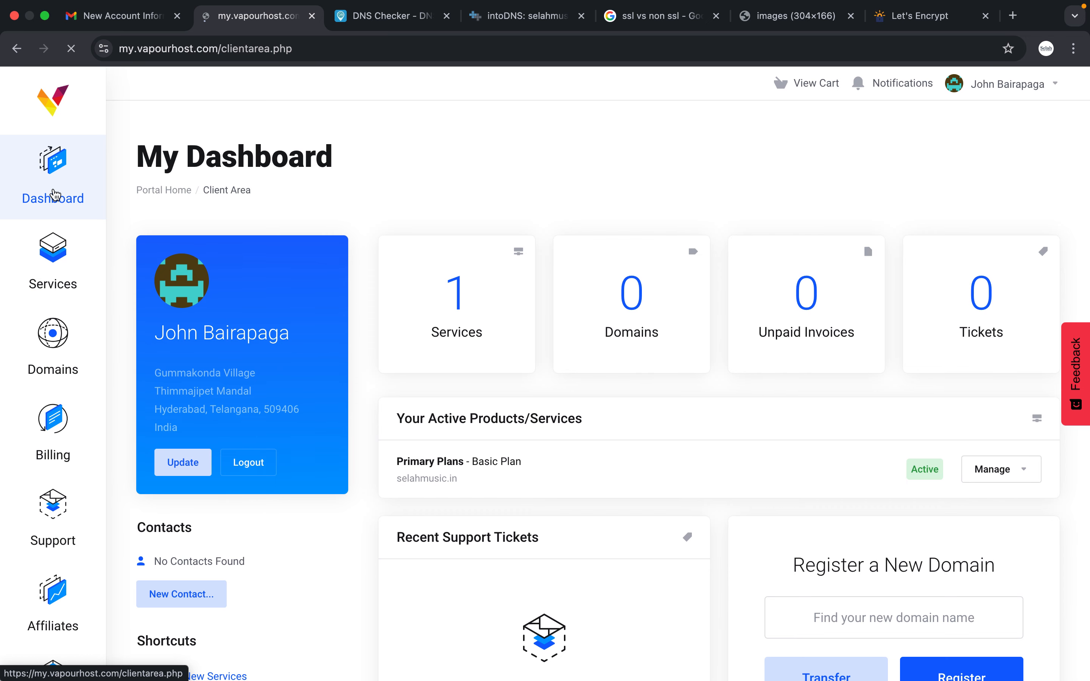
{"action": "scroll", "coordinate": [515, 459], "scroll_direction": "down", "scroll_amount": 4}
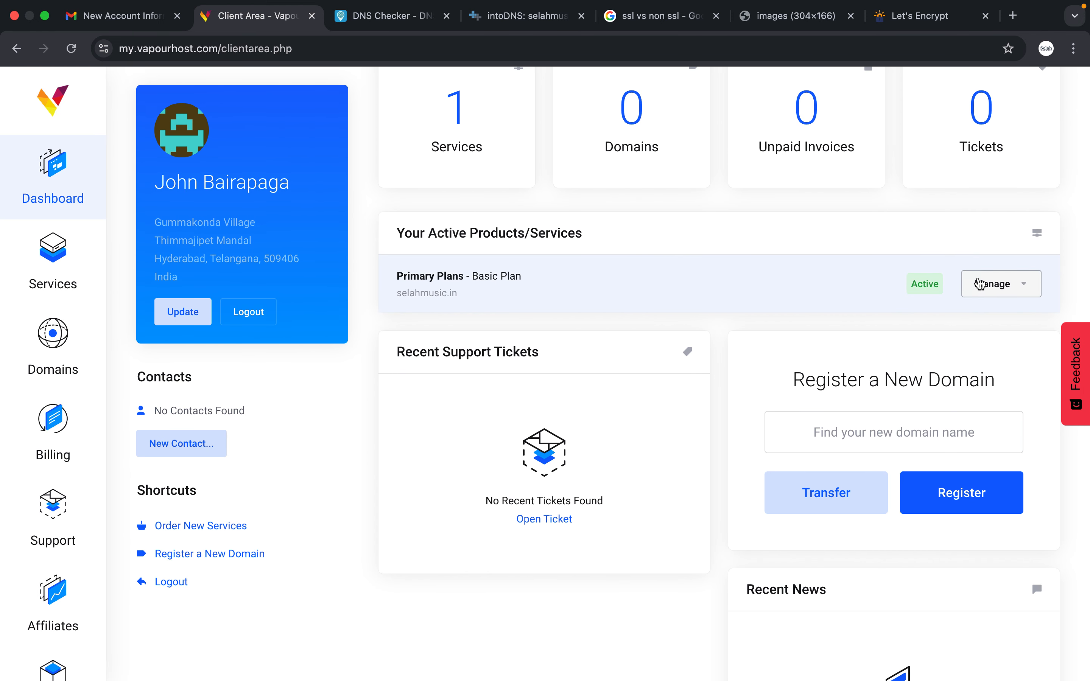
{"action": "left_click", "coordinate": [1014, 292]}
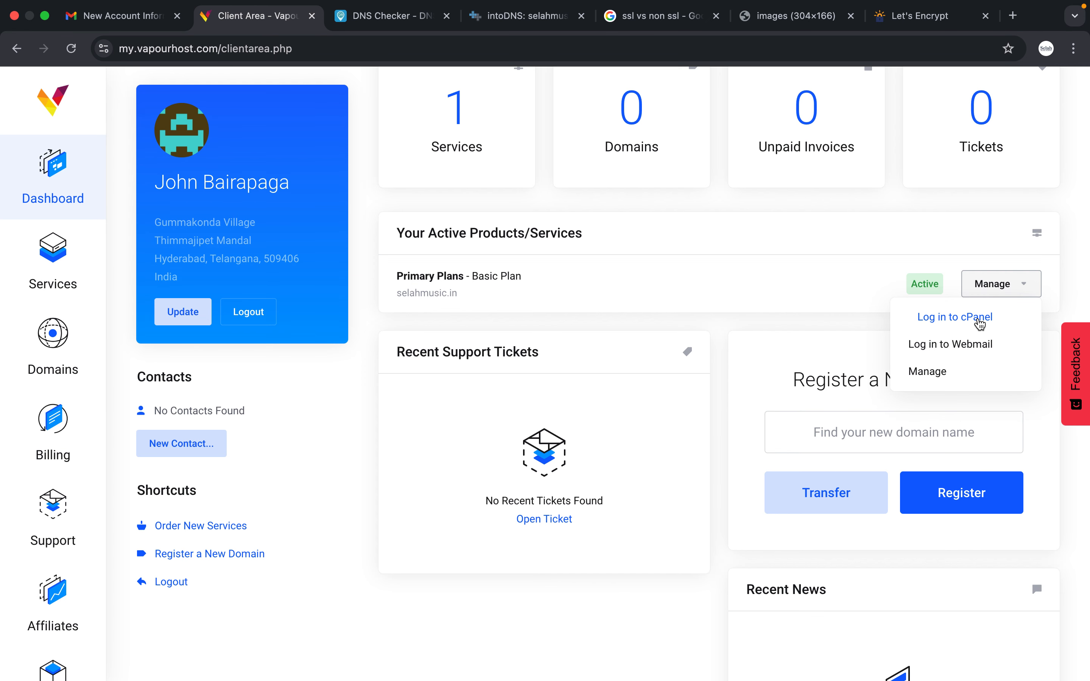
{"action": "left_click", "coordinate": [977, 318]}
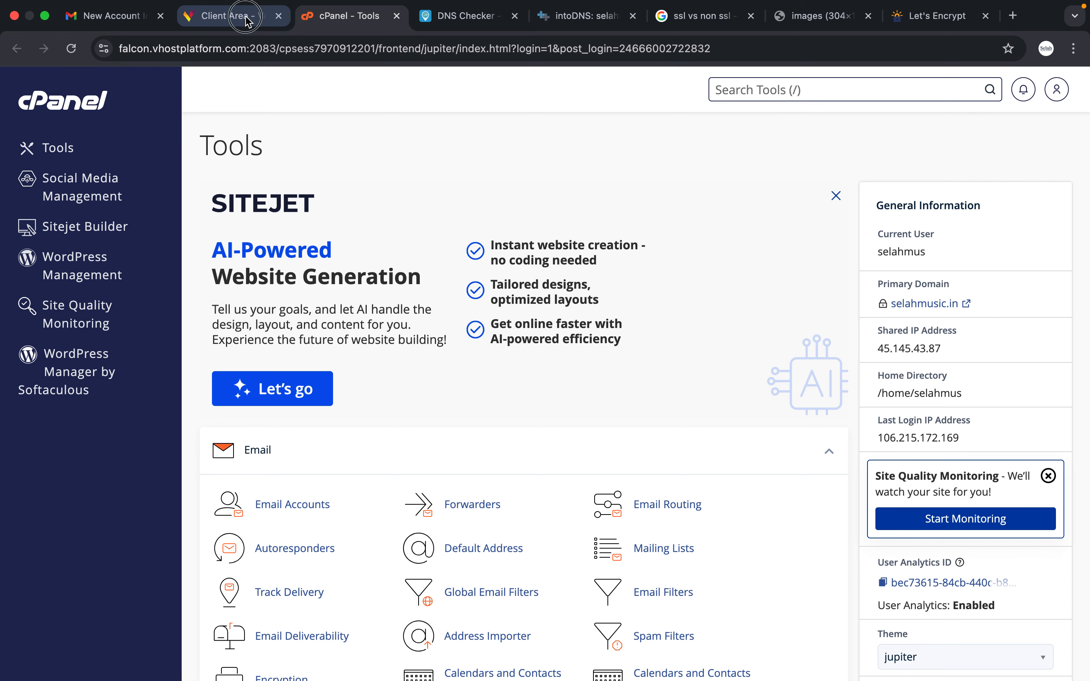
{"action": "left_click", "coordinate": [225, 16]}
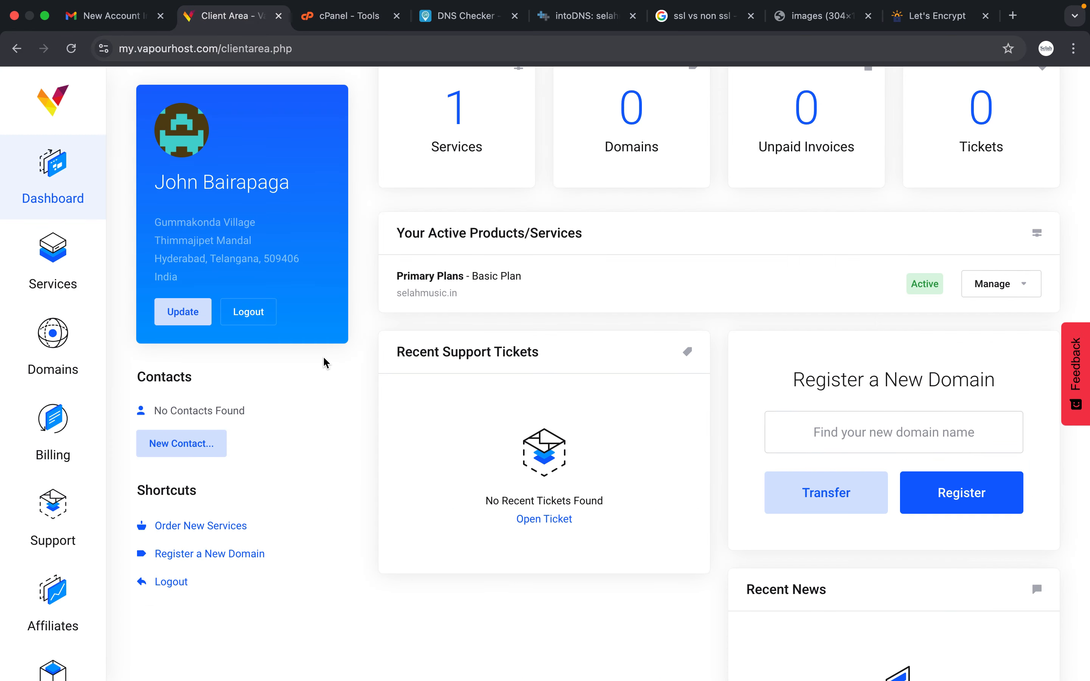
{"action": "left_click", "coordinate": [340, 16]}
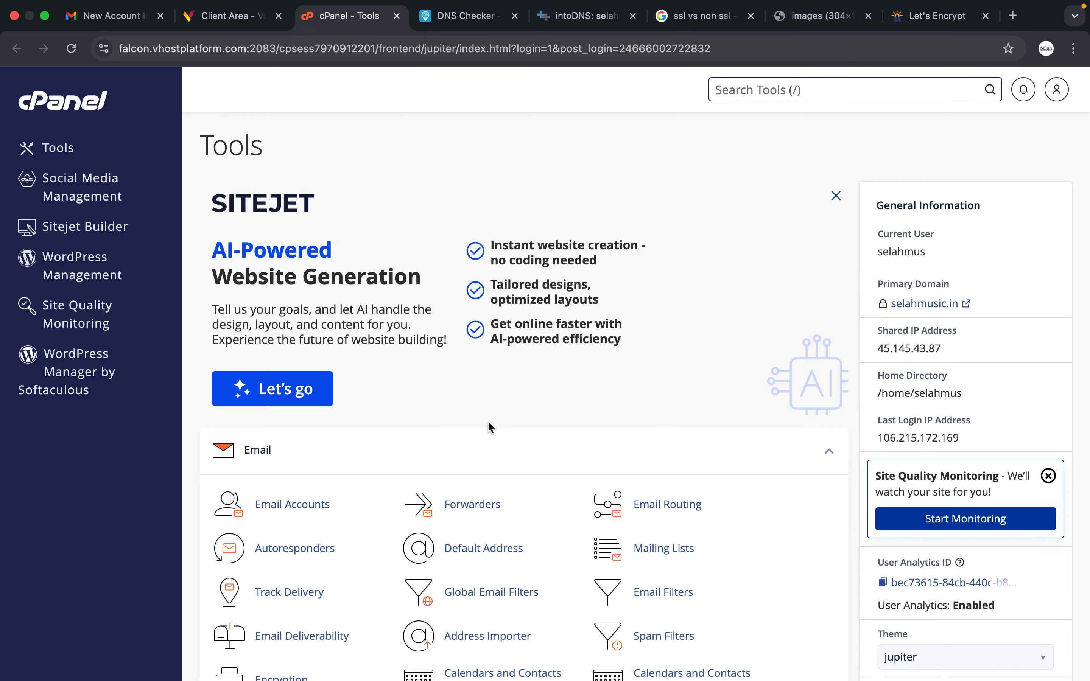
Find and open SSL/TLS Status in cPanel via an 'ssl' search
{"action": "scroll", "coordinate": [488, 423], "scroll_direction": "down", "scroll_amount": 3}
{"action": "scroll", "coordinate": [489, 423], "scroll_direction": "up", "scroll_amount": 4}
{"action": "type", "text": "ssl"}
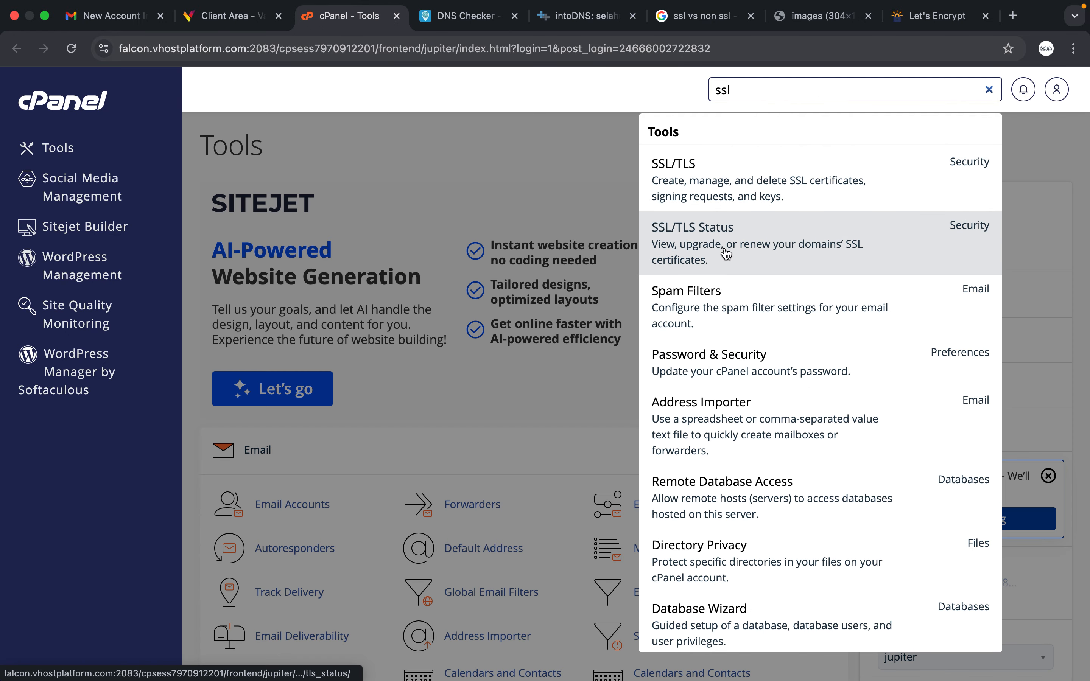
{"action": "left_click", "coordinate": [740, 255]}
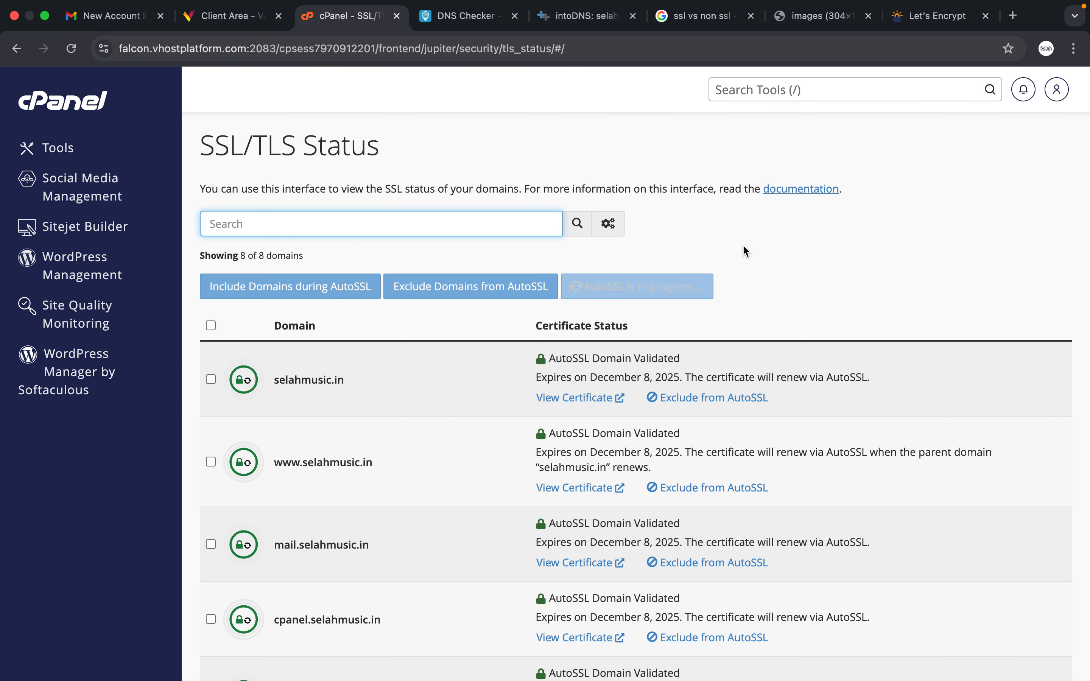
Review the eight selahmusic.in domains, all AutoSSL validated until December 8, 2025
{"action": "scroll", "coordinate": [247, 551], "scroll_direction": "down", "scroll_amount": 5}
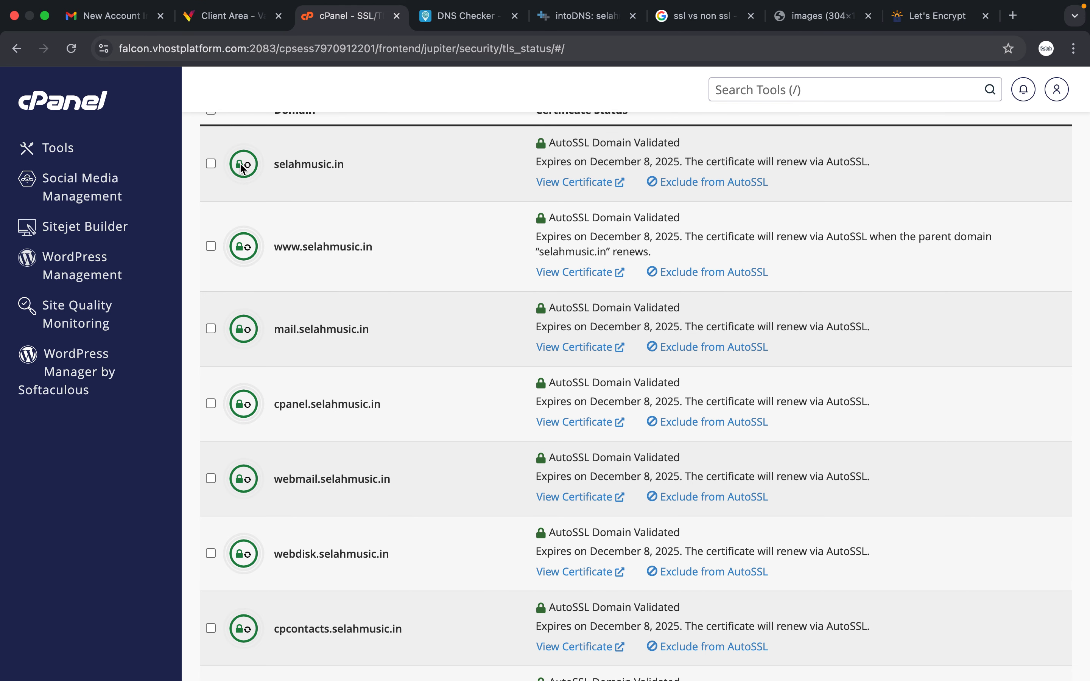
{"action": "mouse_move", "coordinate": [242, 169]}
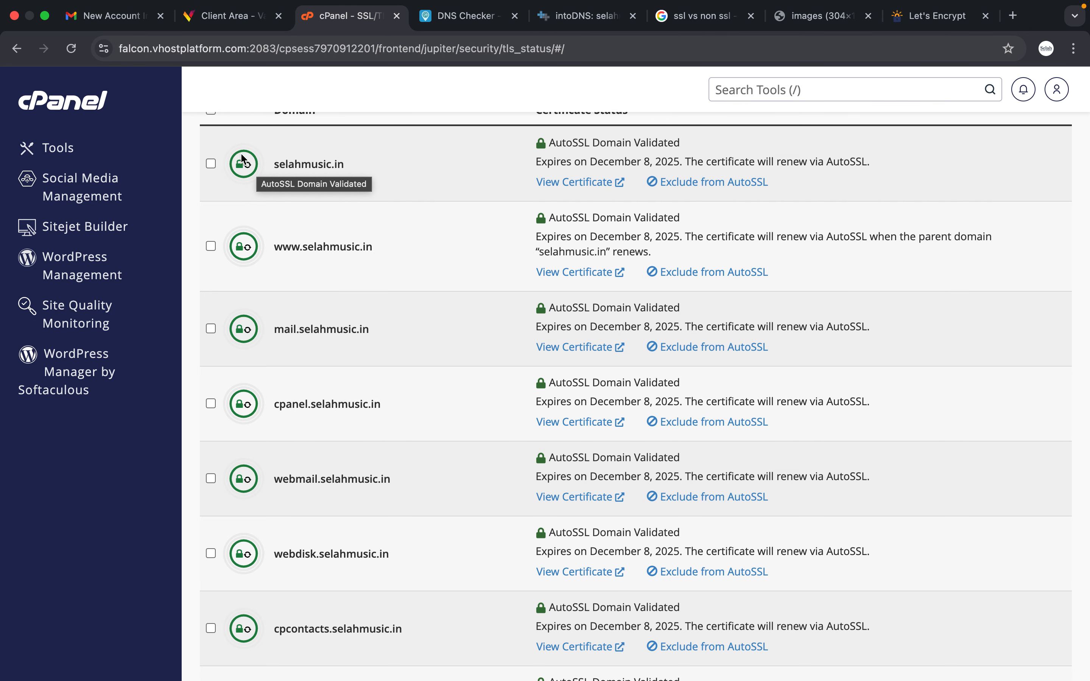
{"action": "scroll", "coordinate": [350, 263], "scroll_direction": "down", "scroll_amount": 3}
{"action": "scroll", "coordinate": [350, 262], "scroll_direction": "up", "scroll_amount": 2}
{"action": "scroll", "coordinate": [350, 262], "scroll_direction": "up", "scroll_amount": 5}
{"action": "scroll", "coordinate": [351, 262], "scroll_direction": "down", "scroll_amount": 10}
{"action": "scroll", "coordinate": [350, 262], "scroll_direction": "up", "scroll_amount": 10}
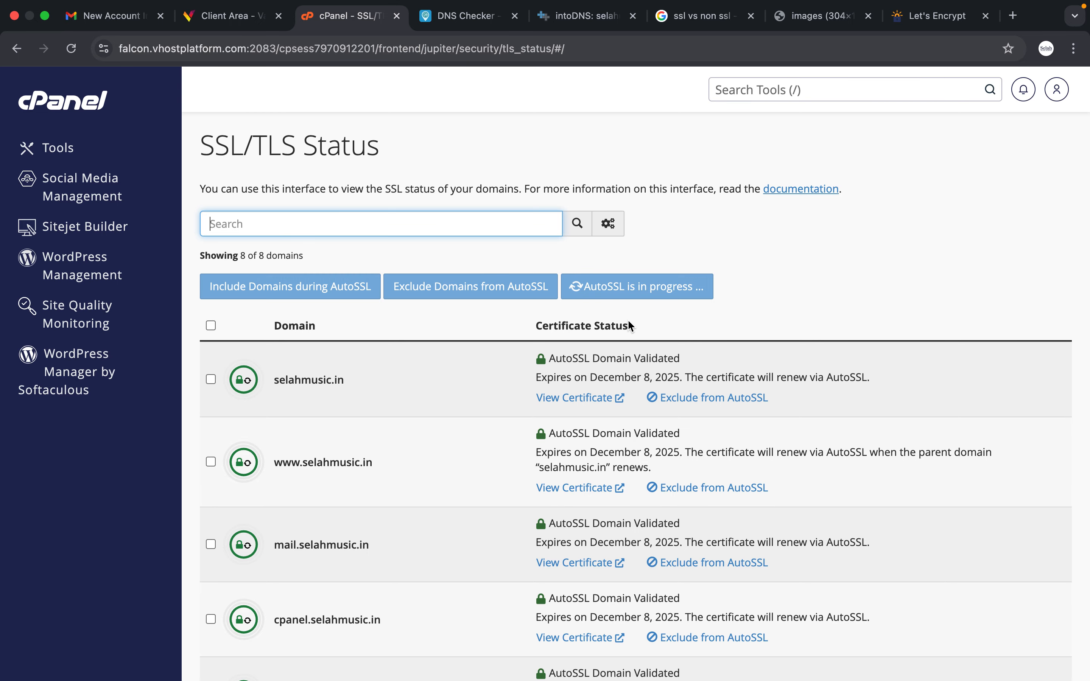
{"action": "scroll", "coordinate": [446, 347], "scroll_direction": "down", "scroll_amount": 1}
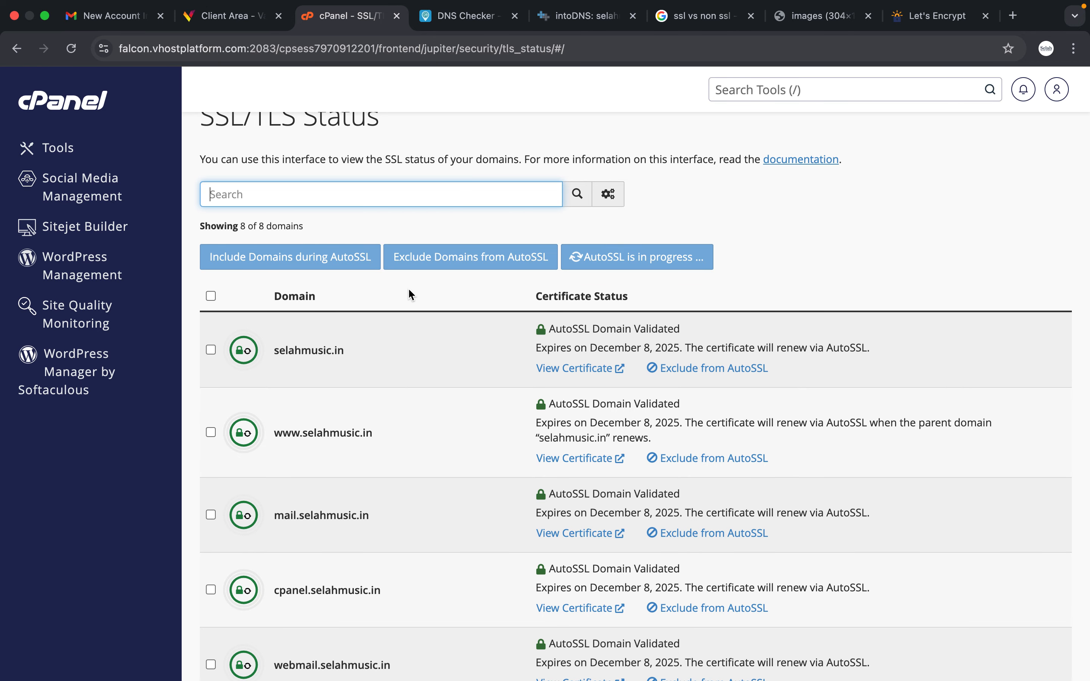
{"action": "double_click", "coordinate": [284, 297]}
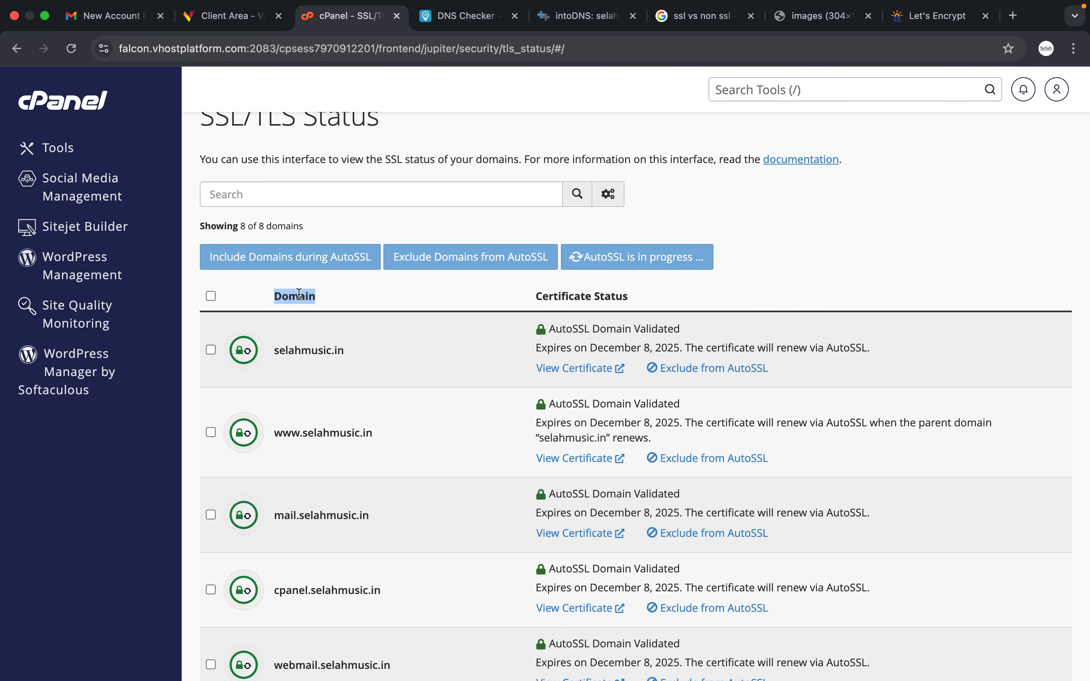
{"action": "left_click", "coordinate": [297, 295]}
Toggle the select-all domains checkbox on and off, then go to WordPress Manager by Softaculous
{"action": "left_click", "coordinate": [214, 297]}
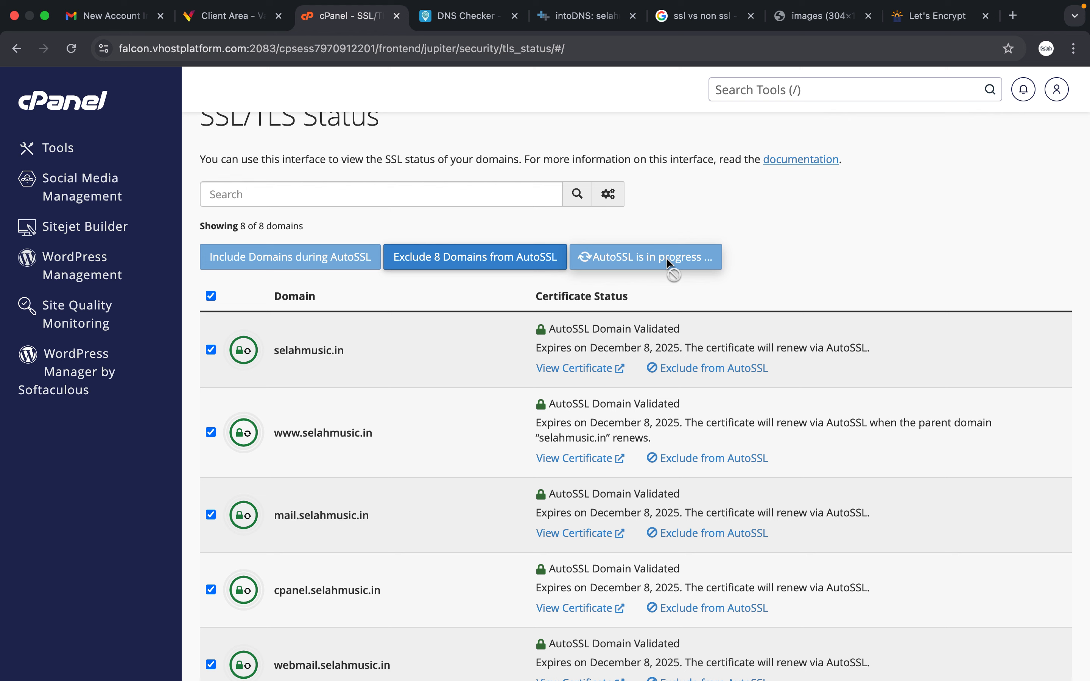
{"action": "left_click", "coordinate": [211, 298]}
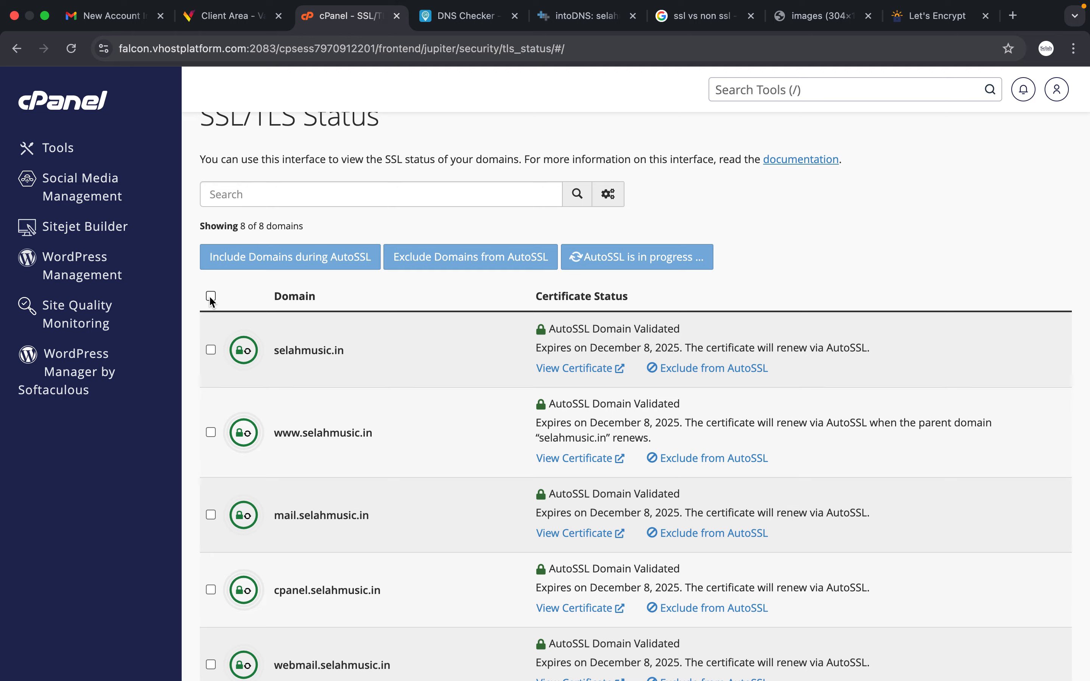
{"action": "left_click", "coordinate": [100, 364]}
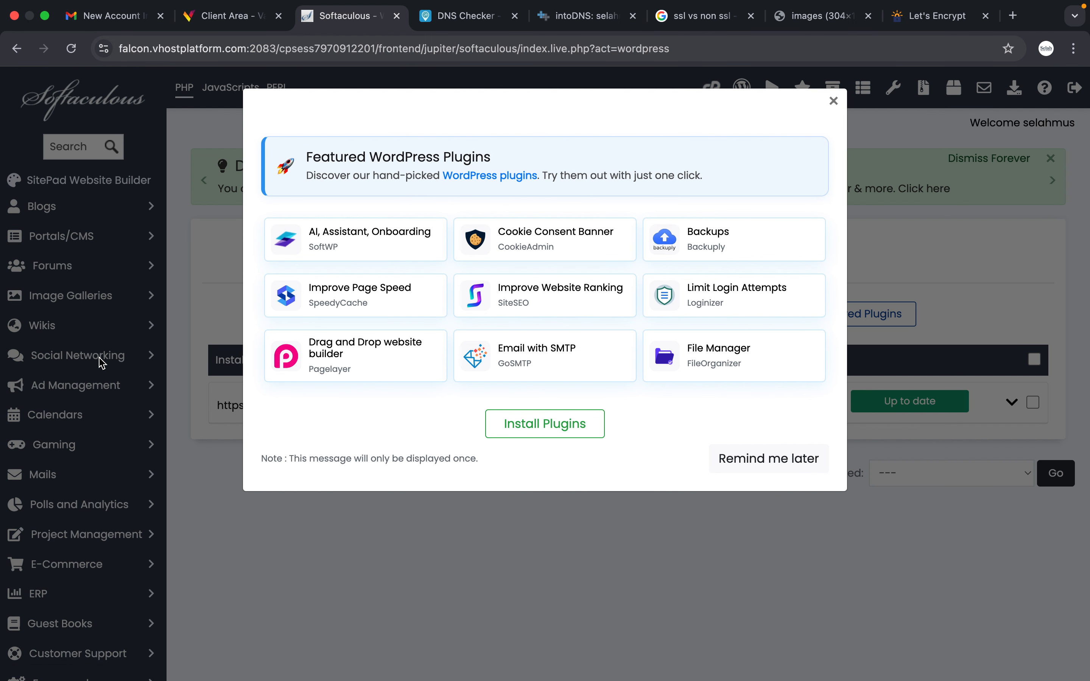
Close the Featured WordPress Plugins pop-up and start a new WordPress install
{"action": "mouse_move", "coordinate": [718, 262]}
{"action": "left_click", "coordinate": [832, 101]}
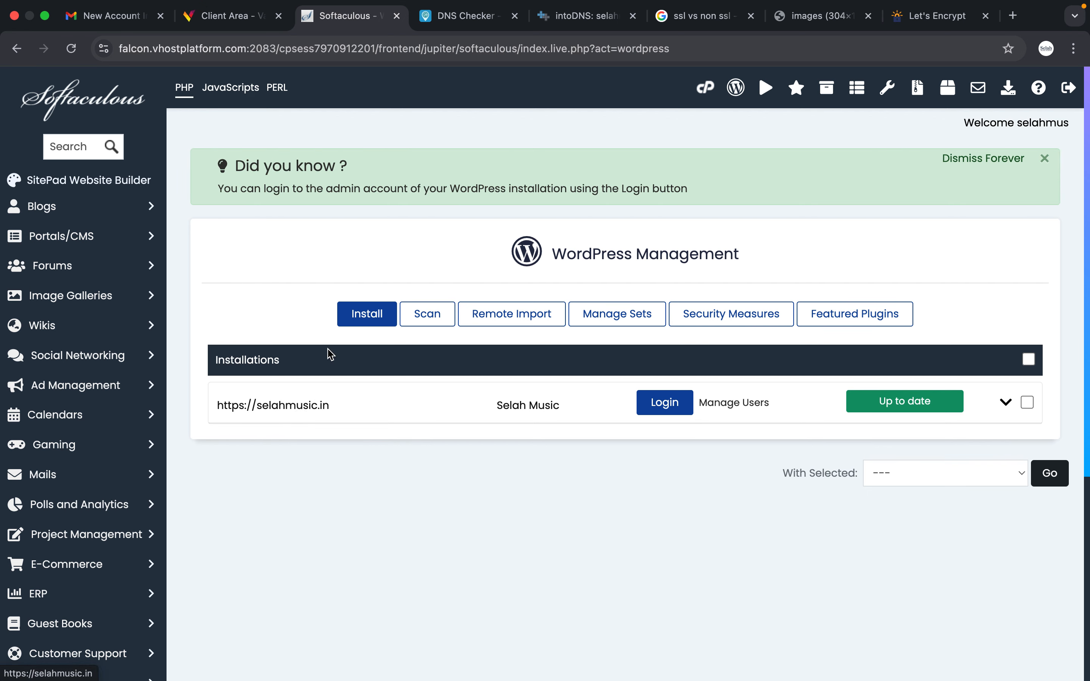
{"action": "left_click", "coordinate": [375, 321]}
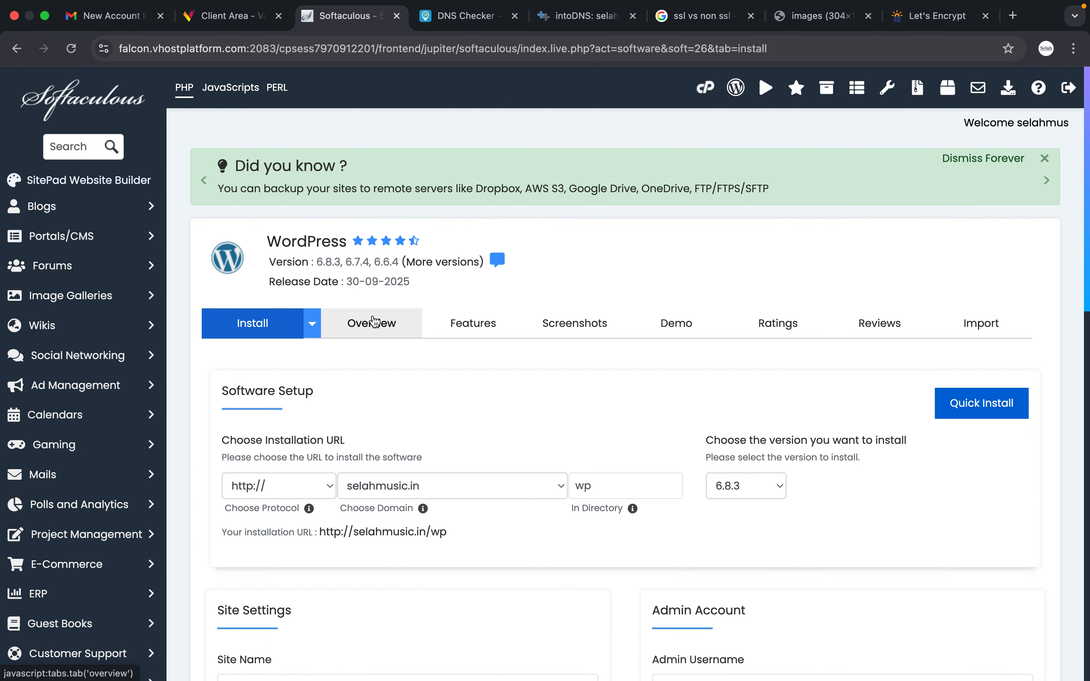
{"action": "scroll", "coordinate": [375, 320], "scroll_direction": "down", "scroll_amount": 3}
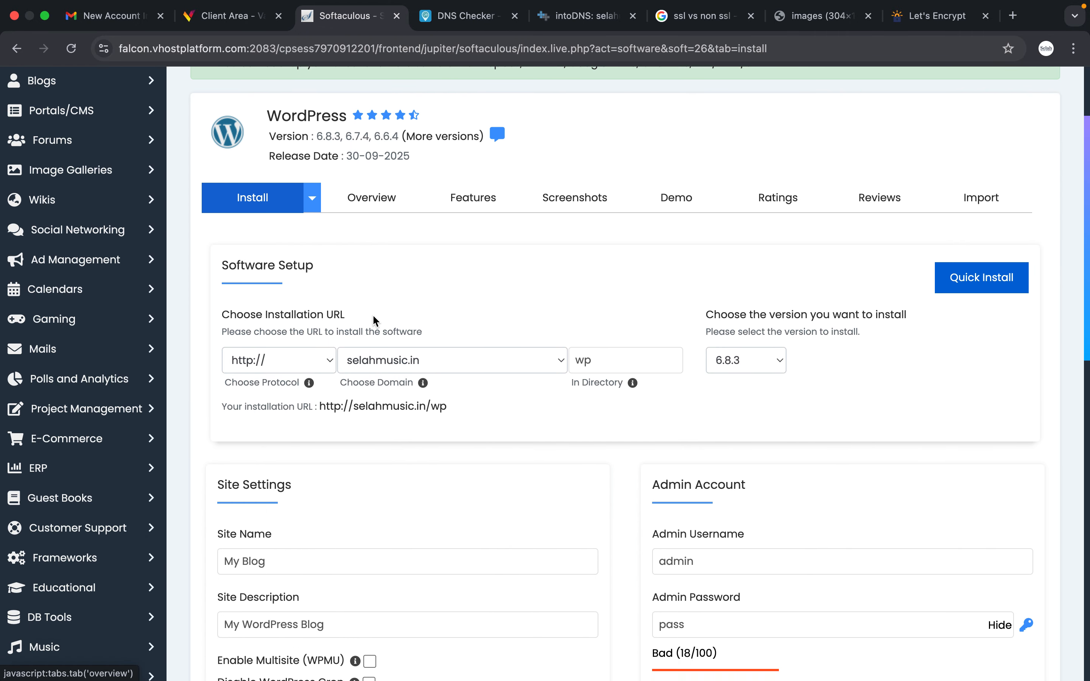
{"action": "left_click", "coordinate": [329, 342]}
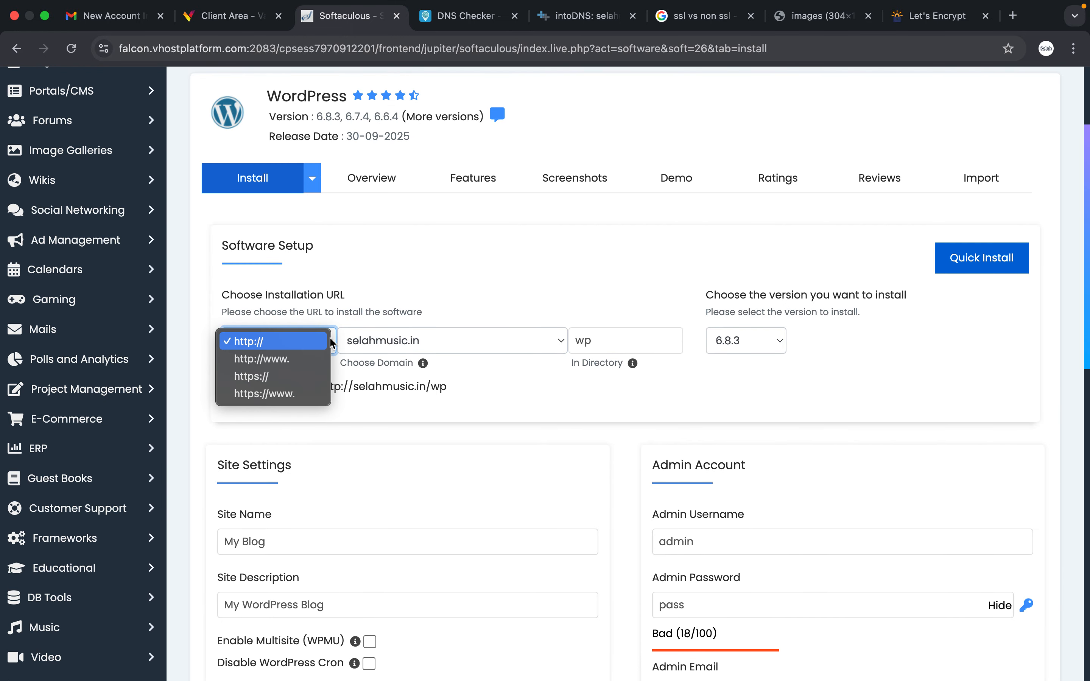
{"action": "left_click", "coordinate": [310, 378]}
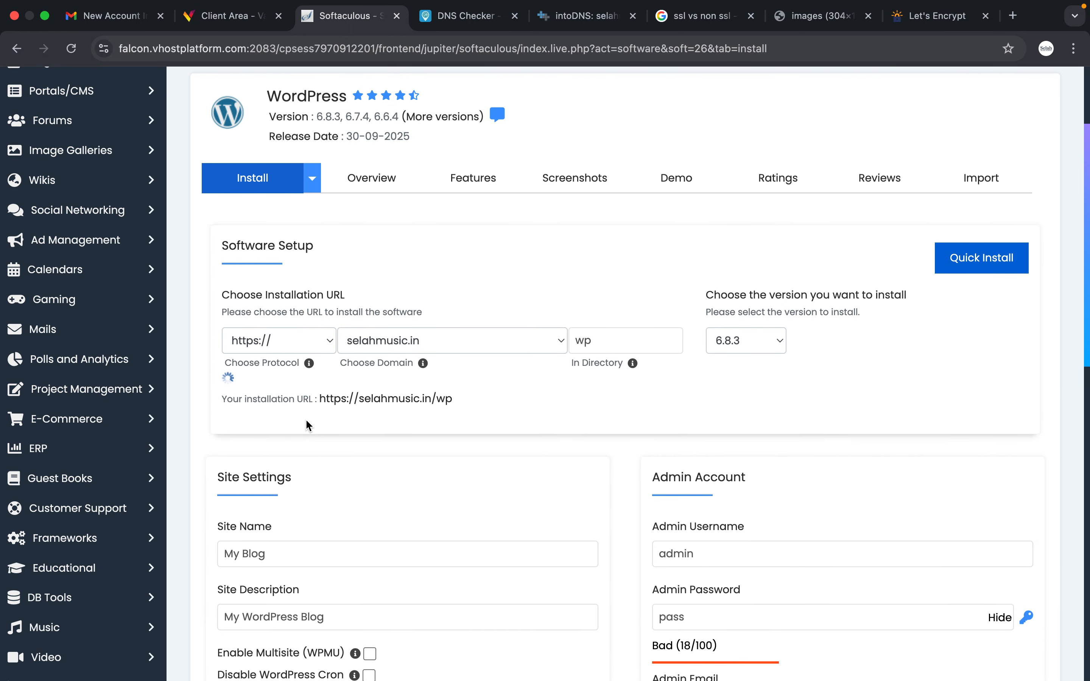
{"action": "left_click", "coordinate": [317, 345]}
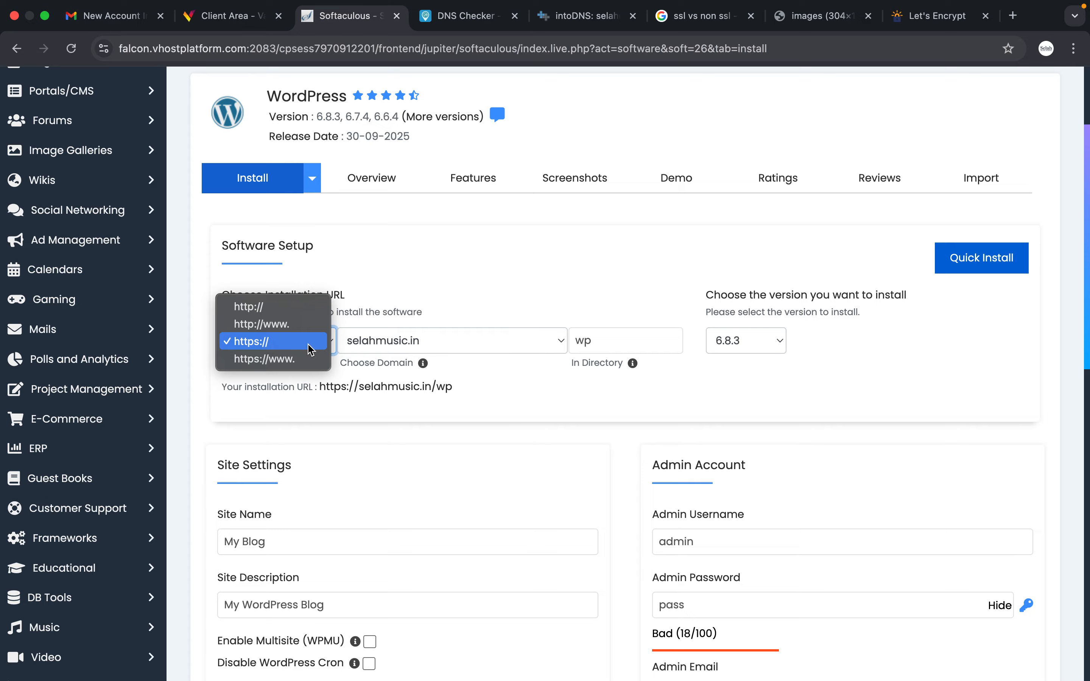
{"action": "left_click", "coordinate": [306, 345]}
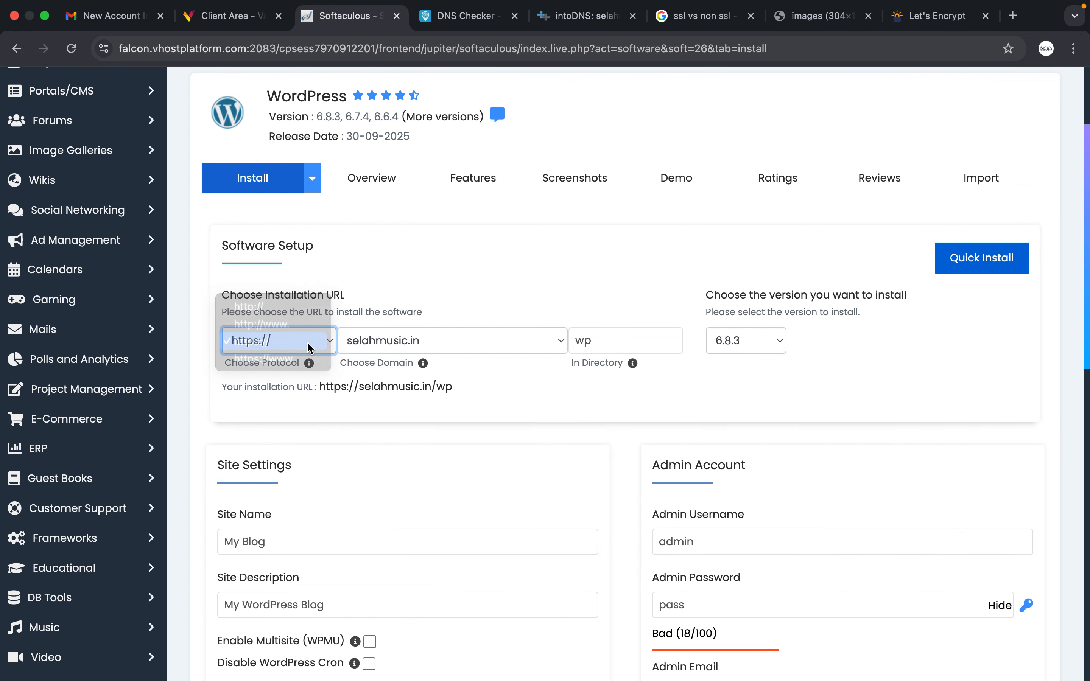
{"action": "left_click", "coordinate": [252, 343]}
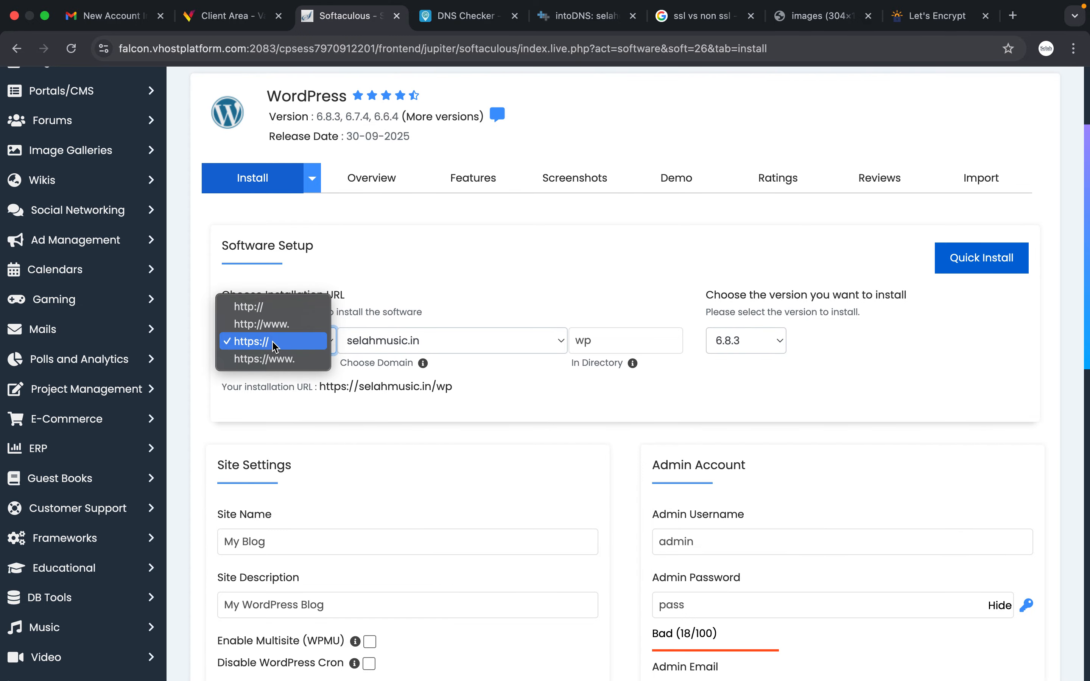
{"action": "left_click", "coordinate": [275, 347]}
{"action": "left_click", "coordinate": [260, 414]}
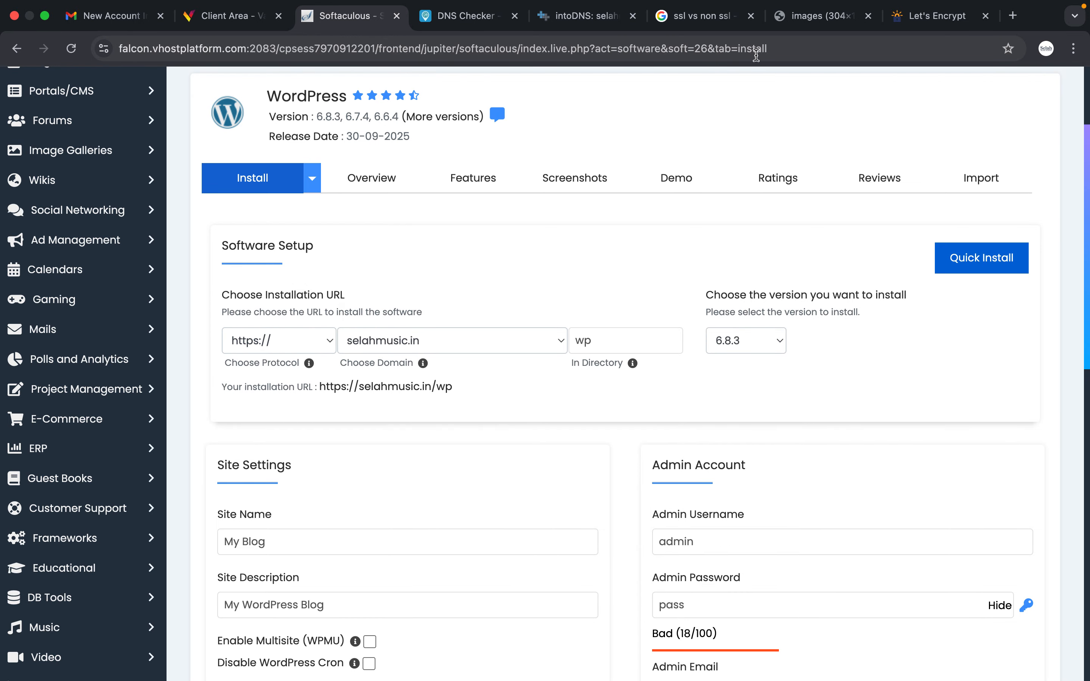
{"action": "left_click", "coordinate": [1013, 16]}
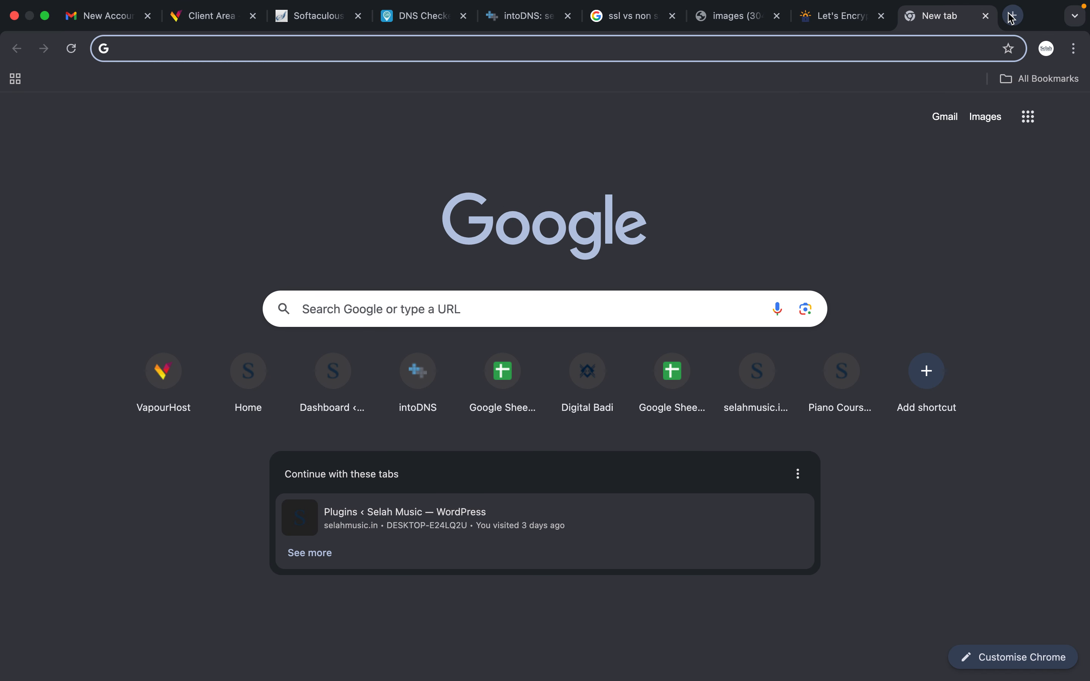
Load youtube.com and dismiss the notification permission prompt
{"action": "type", "text": "youtube.com"}
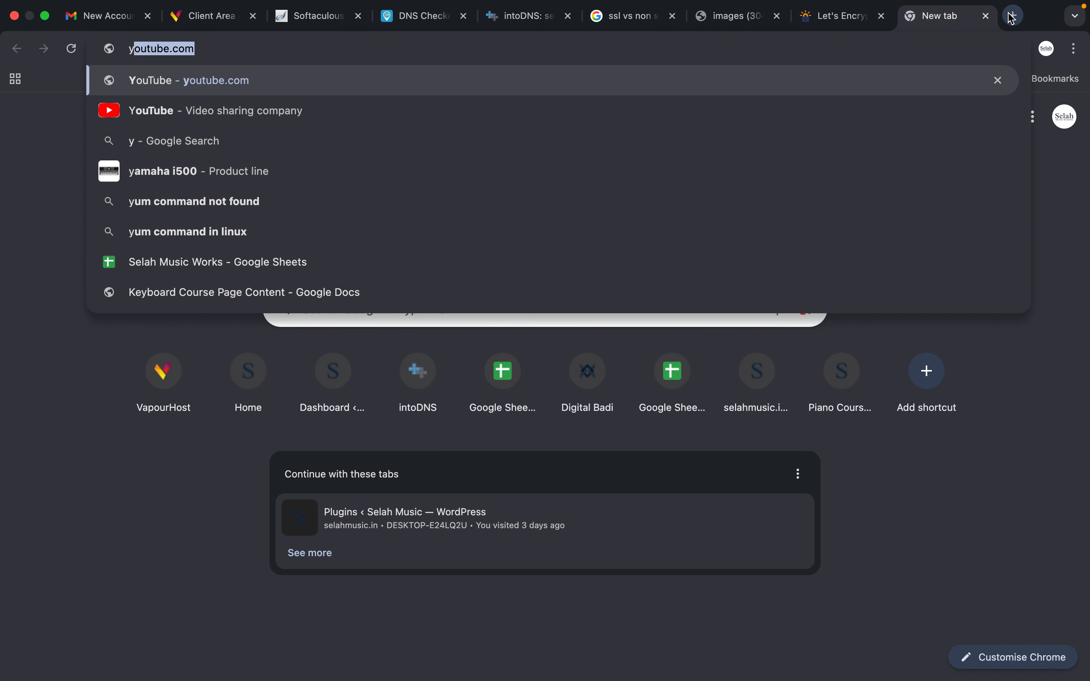
{"action": "key", "text": "Return"}
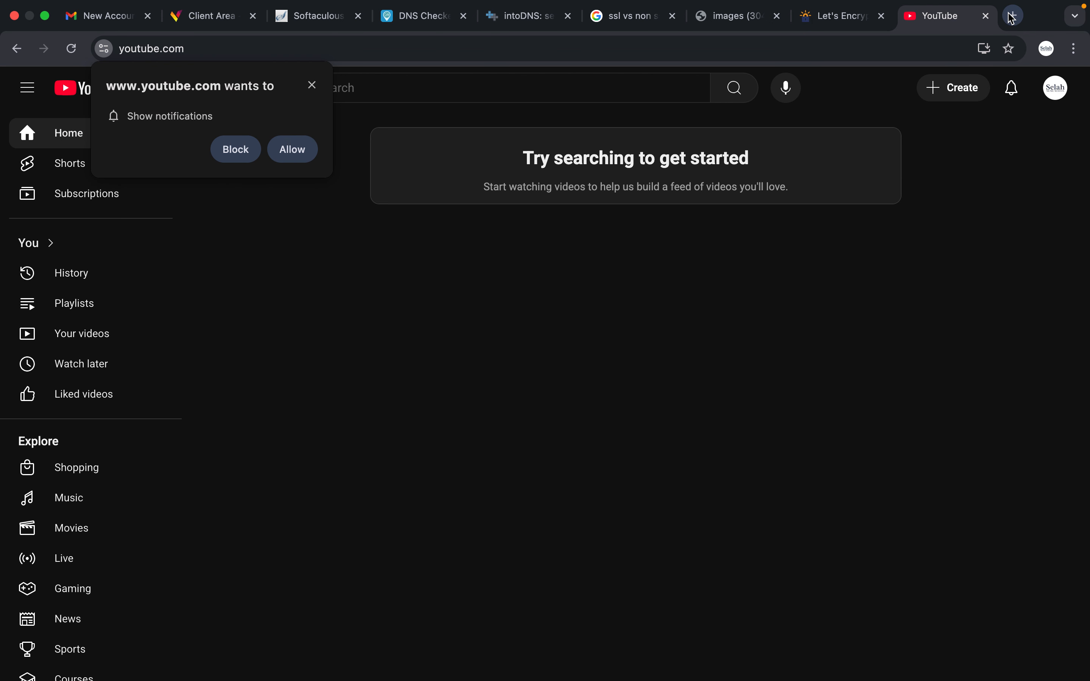
{"action": "left_click", "coordinate": [317, 93]}
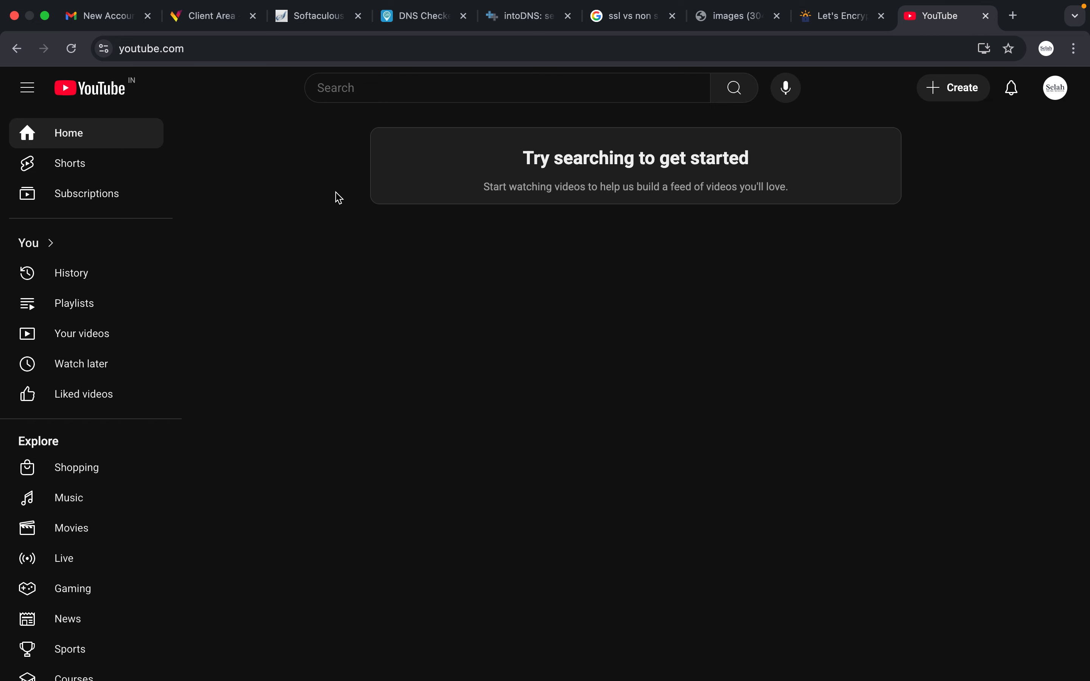
{"action": "left_click", "coordinate": [385, 46]}
{"action": "key", "text": "super+c"}
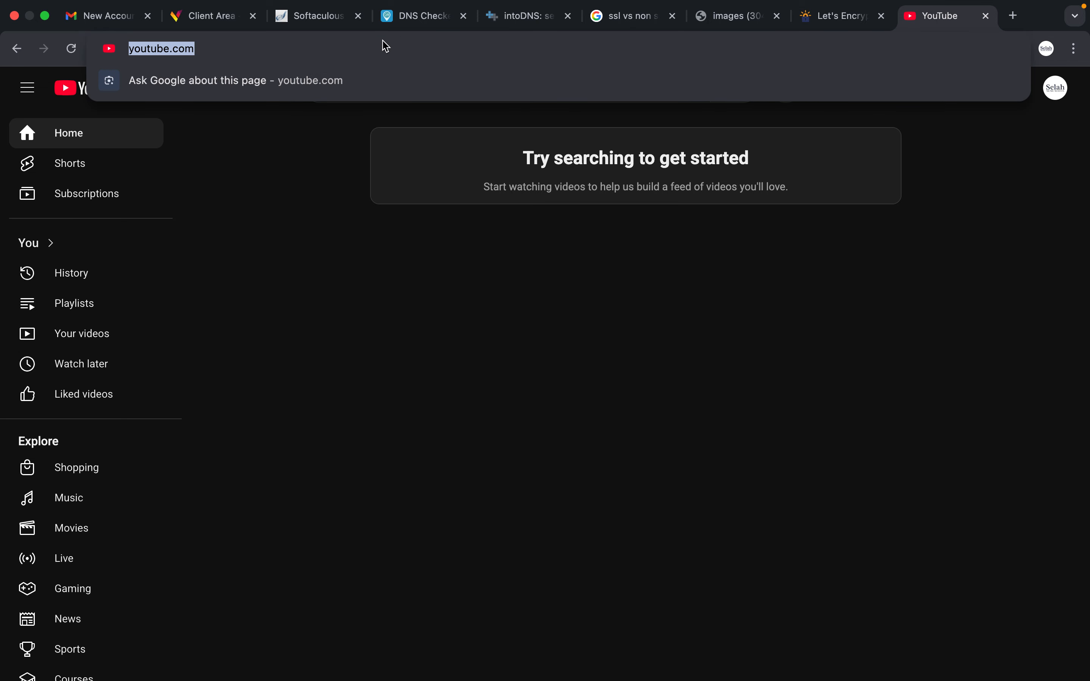
{"action": "key", "text": "super+t"}
{"action": "key", "text": "super+v"}
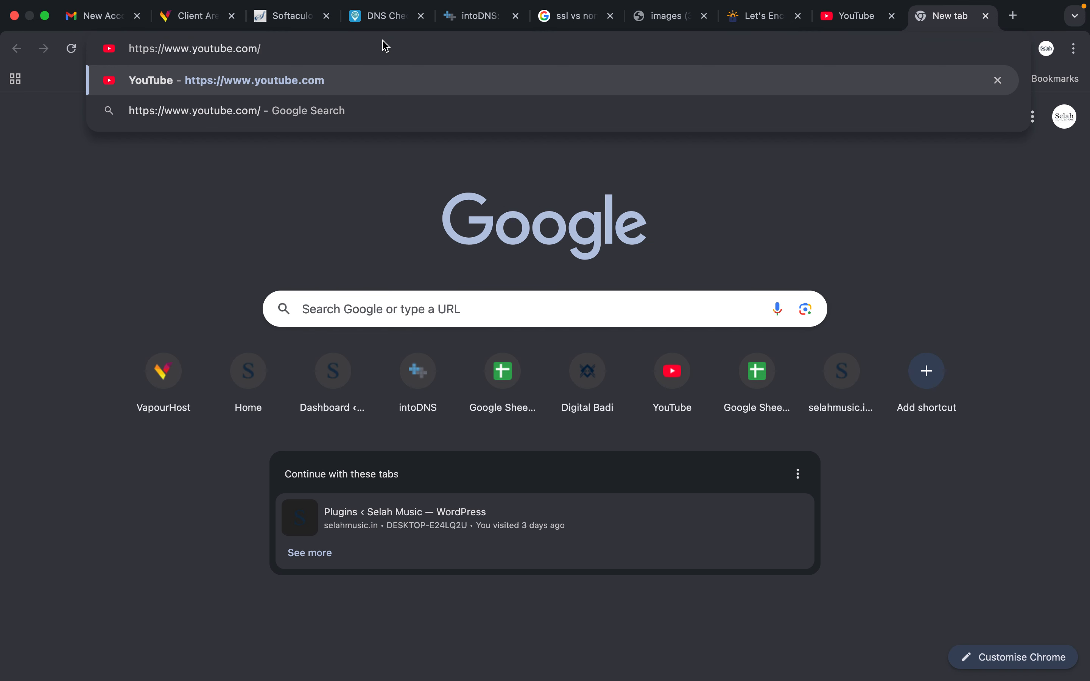
{"action": "left_click_drag", "start_coordinate": [163, 49], "coordinate": [192, 53]}
Back on the install form, clear the wp install directory so it targets the domain root
{"action": "left_click", "coordinate": [288, 16]}
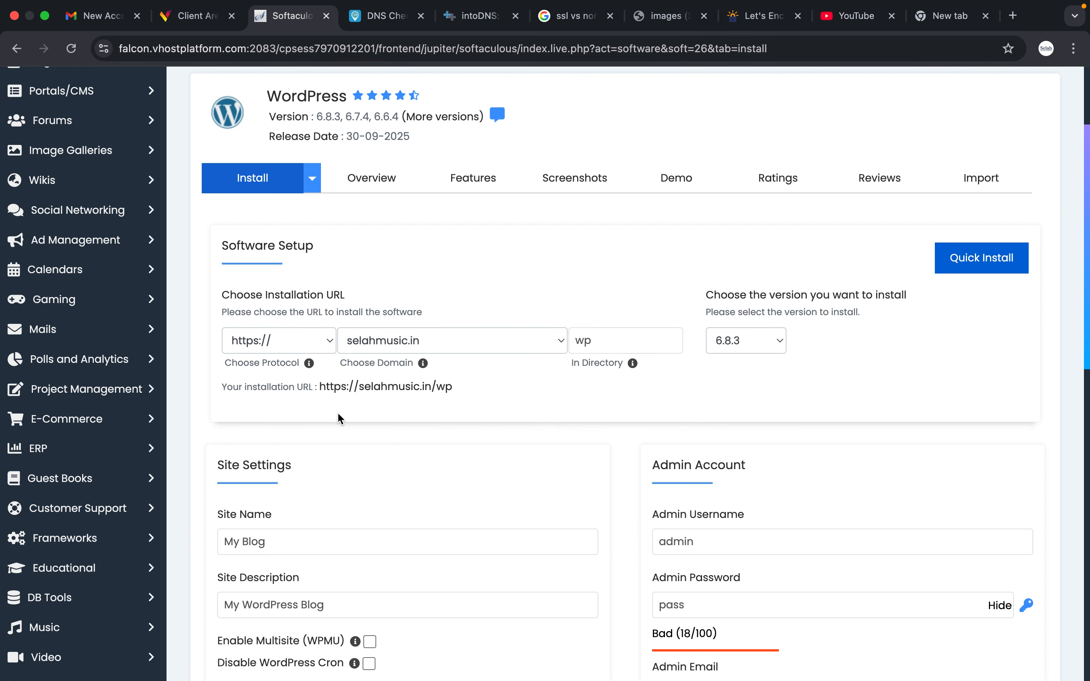
{"action": "double_click", "coordinate": [626, 342]}
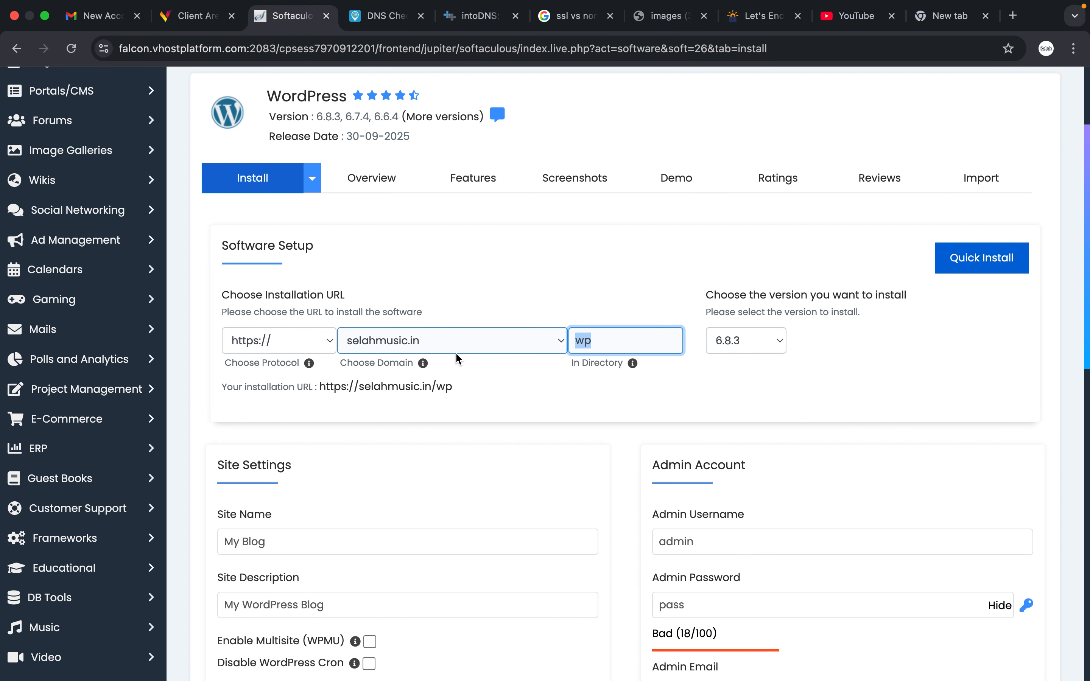
{"action": "left_click", "coordinate": [601, 368]}
{"action": "double_click", "coordinate": [613, 338]}
{"action": "key", "text": "BackSpace"}
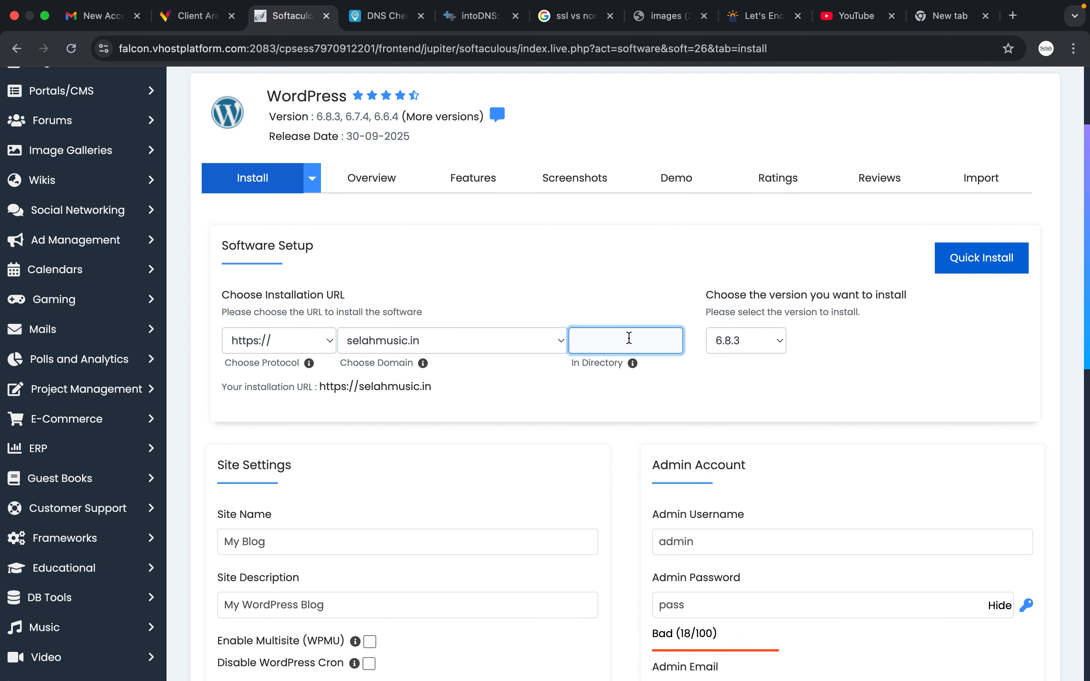
{"action": "type", "text": "wp"}
{"action": "left_click", "coordinate": [625, 407]}
{"action": "double_click", "coordinate": [618, 341]}
{"action": "key", "text": "BackSpace"}
{"action": "left_click", "coordinate": [641, 411]}
{"action": "left_click", "coordinate": [631, 341]}
{"action": "scroll", "coordinate": [552, 444], "scroll_direction": "down", "scroll_amount": 4}
{"action": "left_click", "coordinate": [569, 210]}
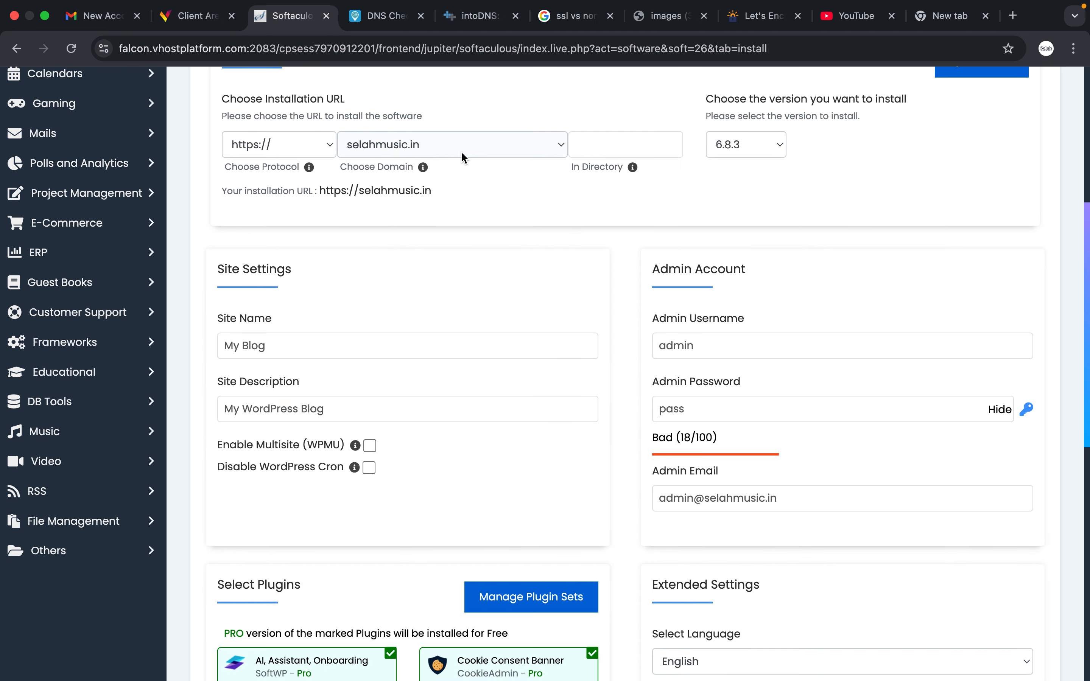
Replace My Blog with the custom site name and set the description to 'Digital Marketing Blog'
{"action": "left_click", "coordinate": [418, 351]}
{"action": "triple_click", "coordinate": [418, 352]}
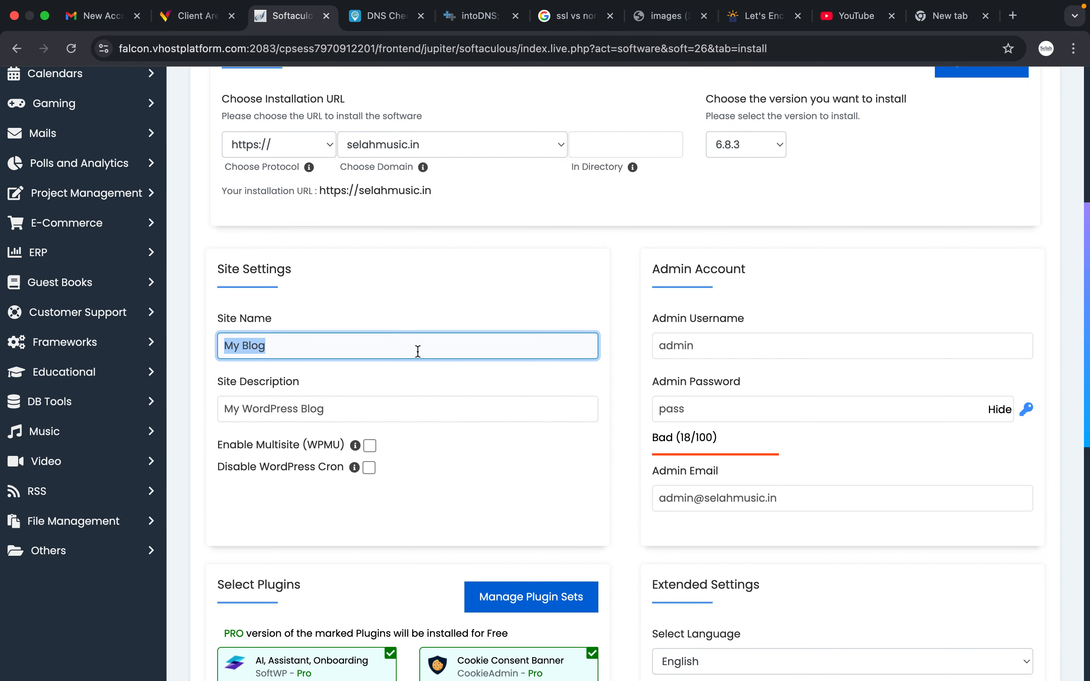
{"action": "type", "text": "Digital John"}
{"action": "key", "text": "Tab"}
{"action": "type", "text": "Digi"}
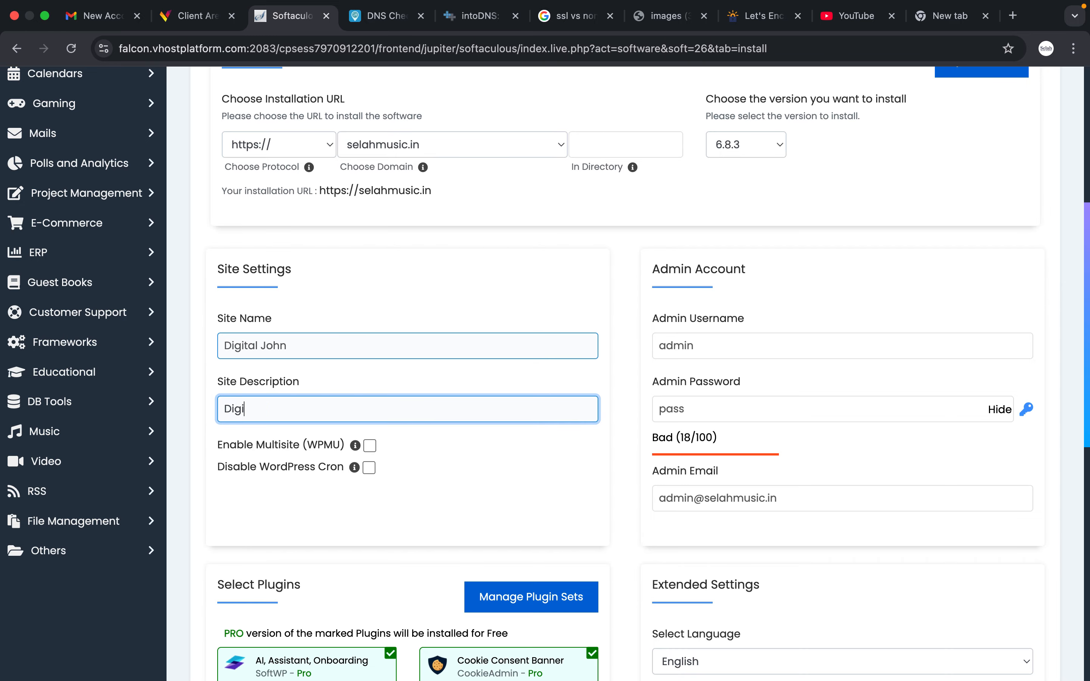
{"action": "type", "text": "tal Marketing Blog"}
{"action": "left_click", "coordinate": [419, 351]}
Enter your own admin username, admin password and admin e-mail
{"action": "double_click", "coordinate": [702, 352]}
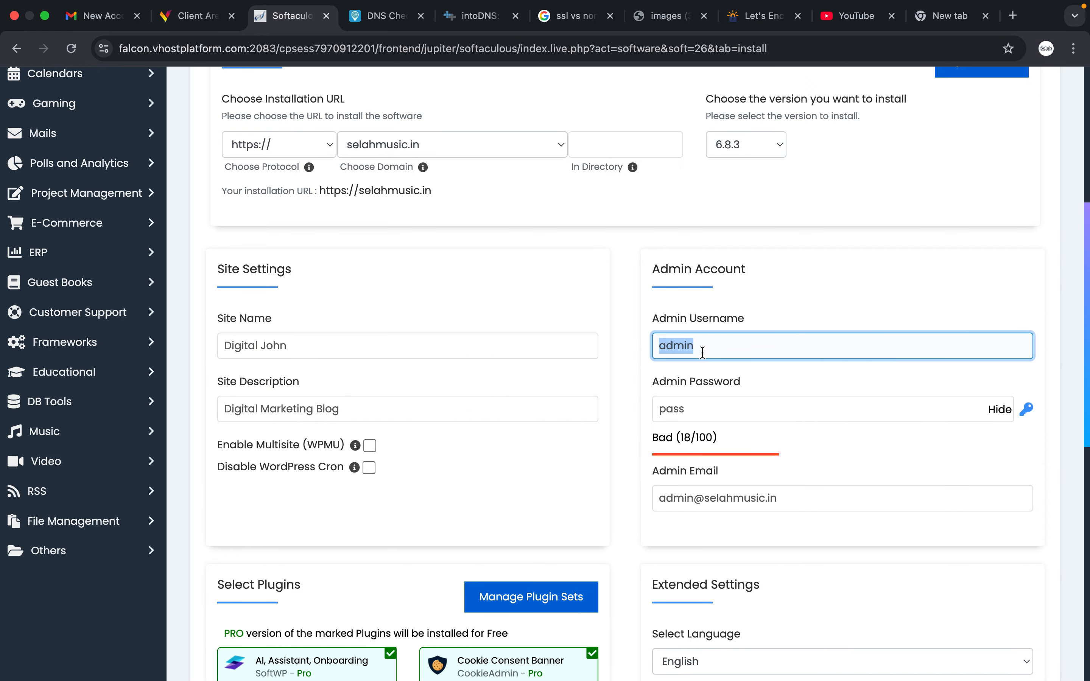
{"action": "key", "text": "Tab"}
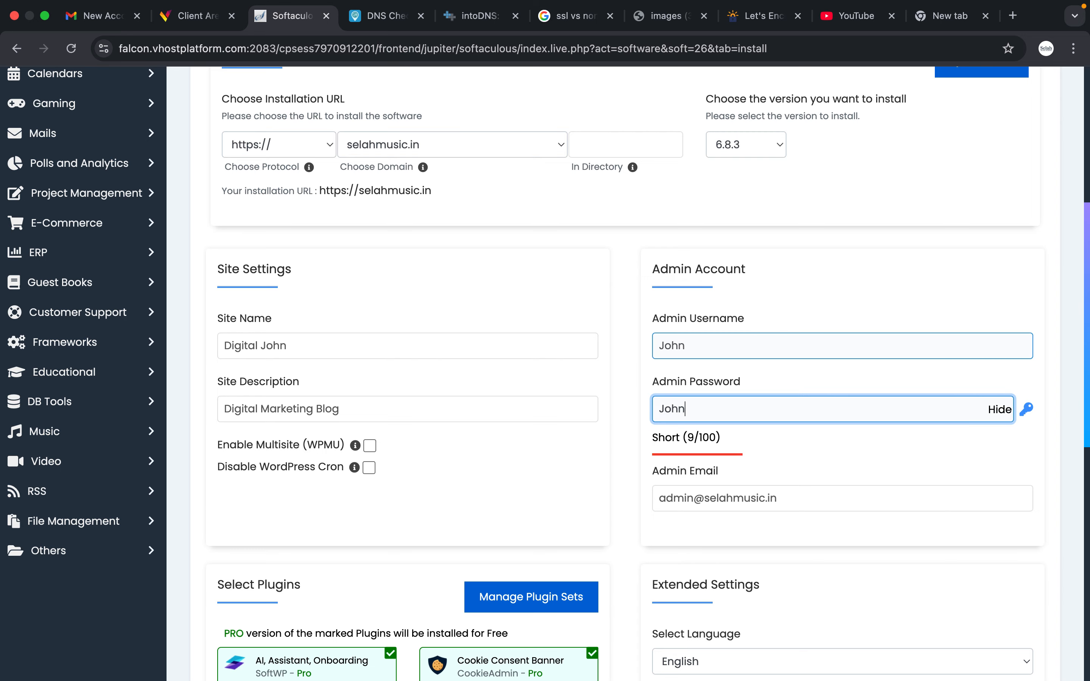
{"action": "key", "text": "Tab"}
{"action": "key", "text": "Tab"}
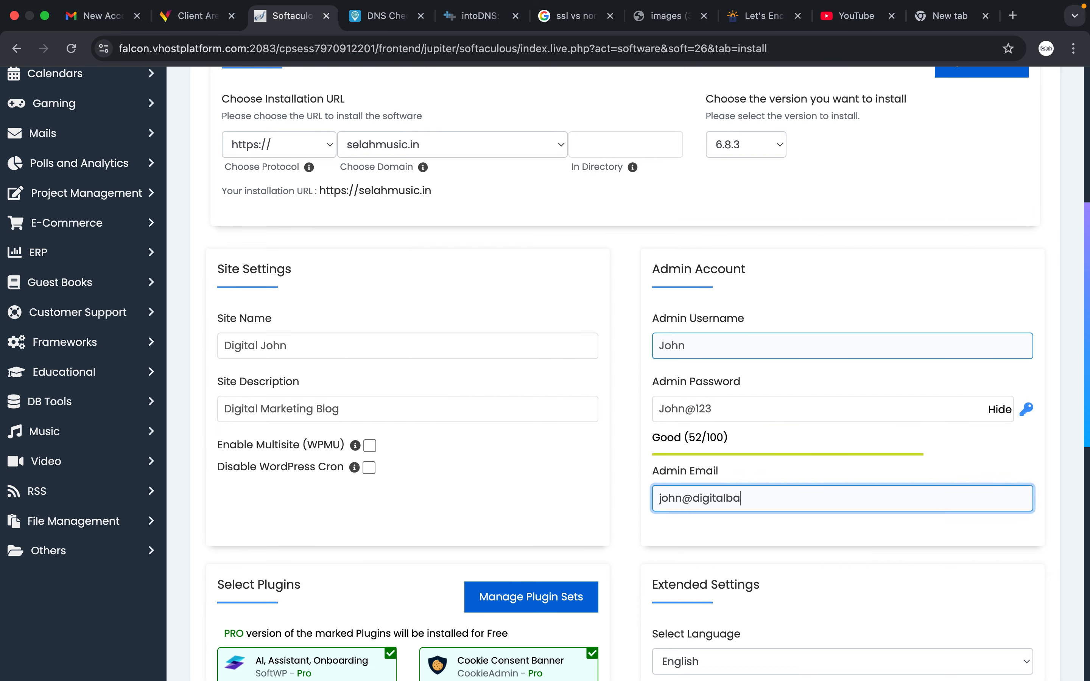
{"action": "left_click", "coordinate": [640, 533]}
Deselect the AI Assistant, Cookie Consent Banner, Backups, Improve Page Speed and Website Ranking plugins
{"action": "scroll", "coordinate": [662, 451], "scroll_direction": "down", "scroll_amount": 2}
{"action": "scroll", "coordinate": [683, 393], "scroll_direction": "down", "scroll_amount": 6}
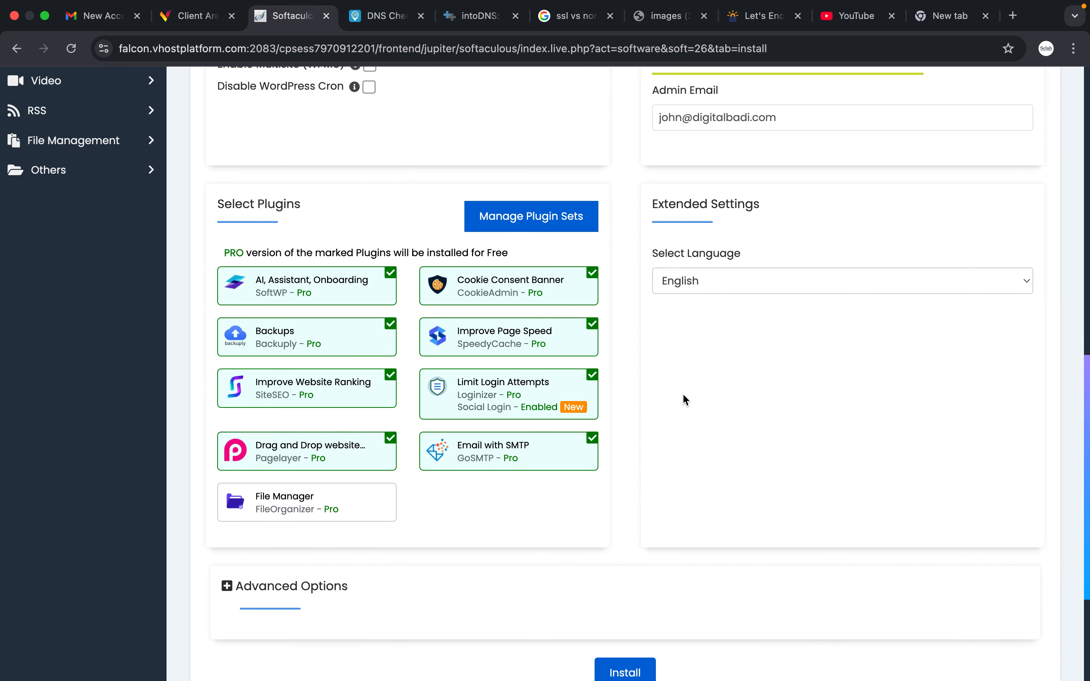
{"action": "scroll", "coordinate": [683, 393], "scroll_direction": "up", "scroll_amount": 1}
{"action": "mouse_move", "coordinate": [436, 346]}
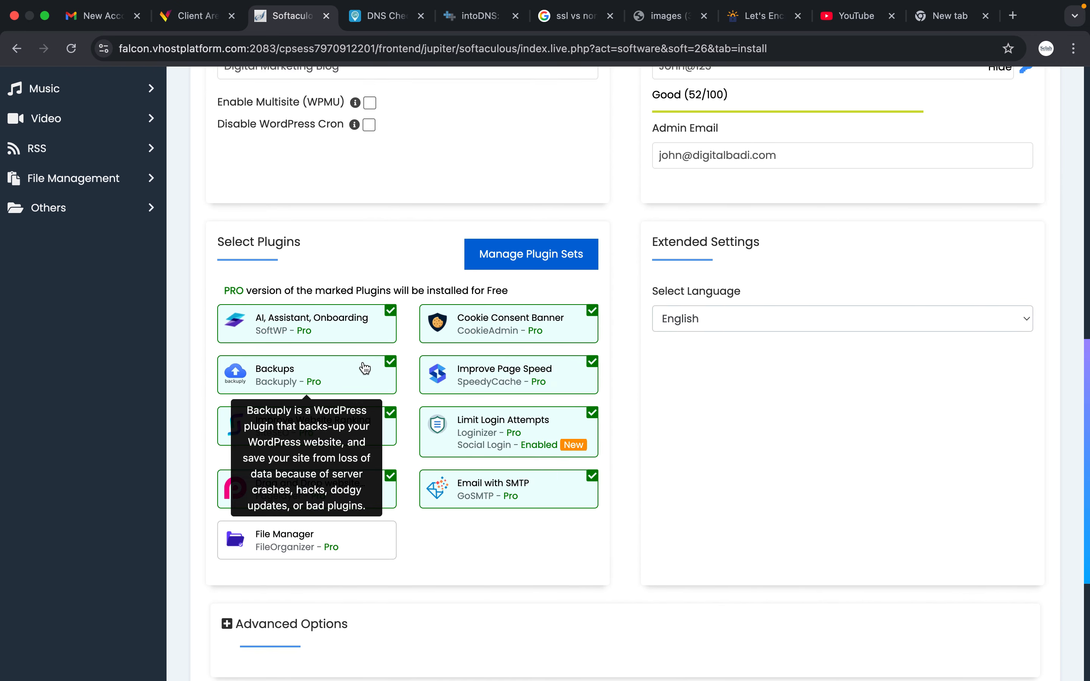
{"action": "left_click", "coordinate": [374, 337]}
{"action": "left_click", "coordinate": [475, 328]}
{"action": "left_click", "coordinate": [379, 375]}
{"action": "left_click", "coordinate": [439, 370]}
{"action": "left_click", "coordinate": [364, 428]}
Disable Loginizer's Social Login and deselect the website builder, Email with SMTP and Limit Login Attempts plugins
{"action": "left_click", "coordinate": [479, 432]}
{"action": "left_click", "coordinate": [379, 484]}
{"action": "left_click", "coordinate": [498, 490]}
{"action": "left_click", "coordinate": [527, 392]}
{"action": "left_click", "coordinate": [560, 385]}
{"action": "left_click", "coordinate": [525, 441]}
{"action": "scroll", "coordinate": [578, 445], "scroll_direction": "down", "scroll_amount": 5}
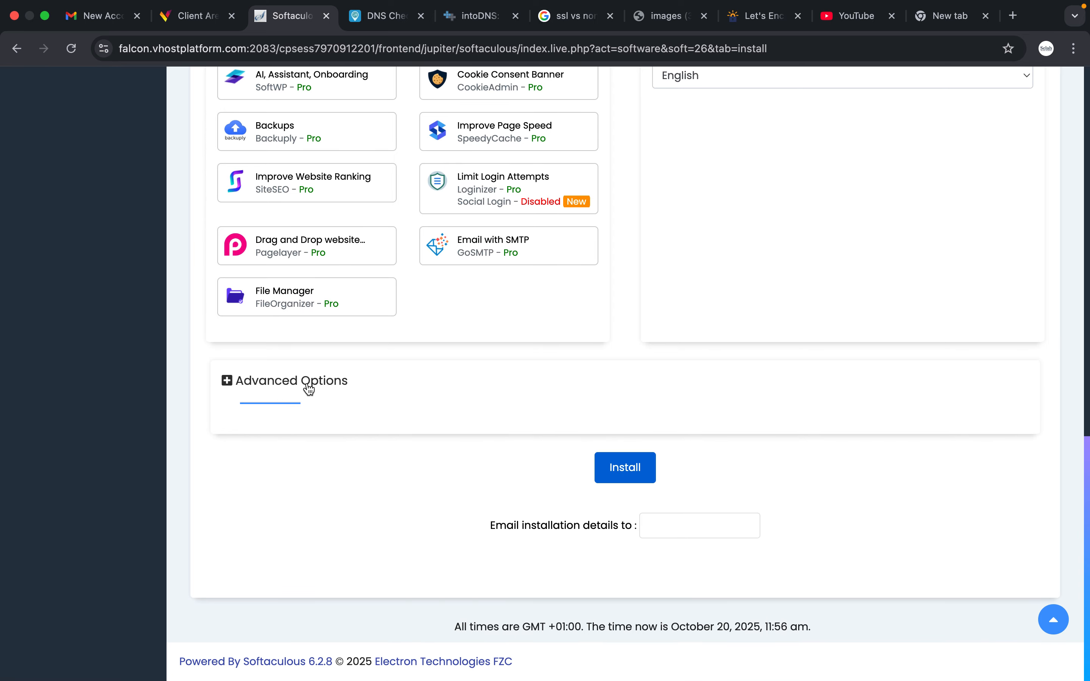
In Advanced Options, set the database name to dg589 and table prefix to dgl2_
{"action": "left_click", "coordinate": [228, 385]}
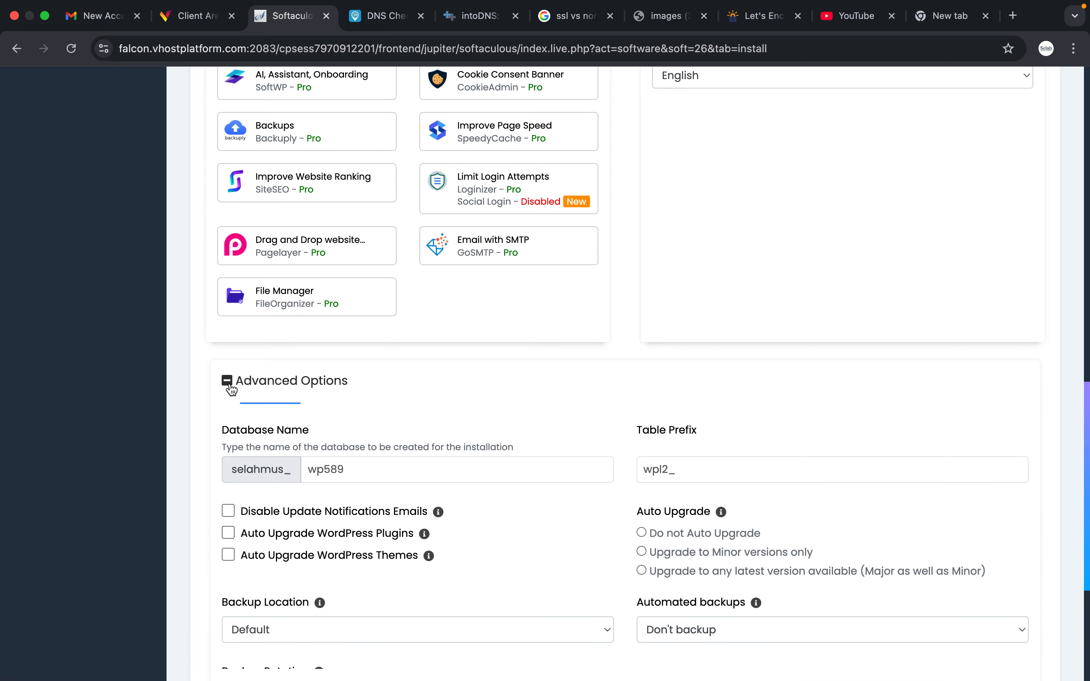
{"action": "scroll", "coordinate": [338, 395], "scroll_direction": "down", "scroll_amount": 1}
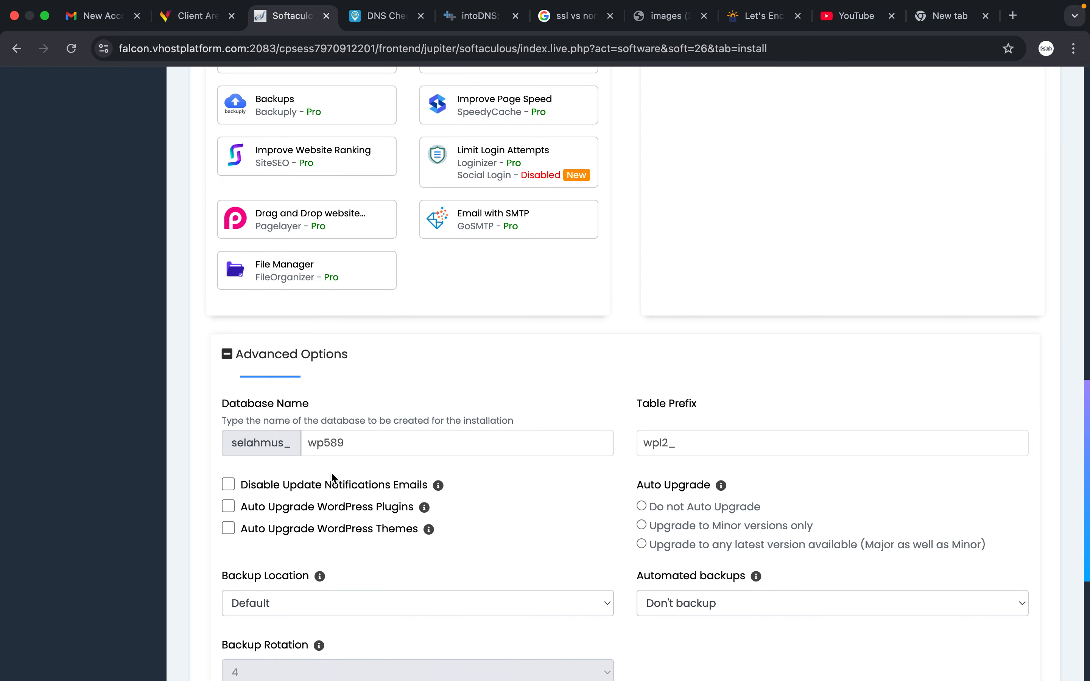
{"action": "left_click_drag", "start_coordinate": [325, 443], "coordinate": [278, 445]}
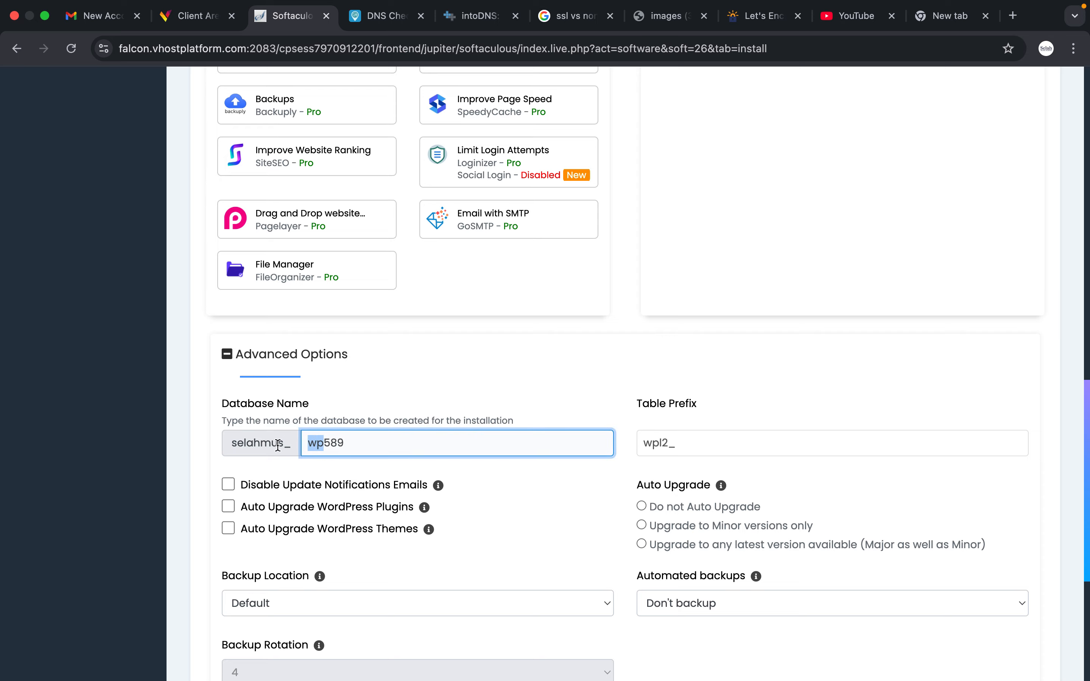
{"action": "type", "text": "dg"}
{"action": "left_click_drag", "start_coordinate": [643, 441], "coordinate": [659, 449]}
{"action": "type", "text": "dg"}
{"action": "left_click", "coordinate": [619, 493]}
{"action": "scroll", "coordinate": [618, 493], "scroll_direction": "down", "scroll_amount": 4}
{"action": "scroll", "coordinate": [618, 493], "scroll_direction": "down", "scroll_amount": 3}
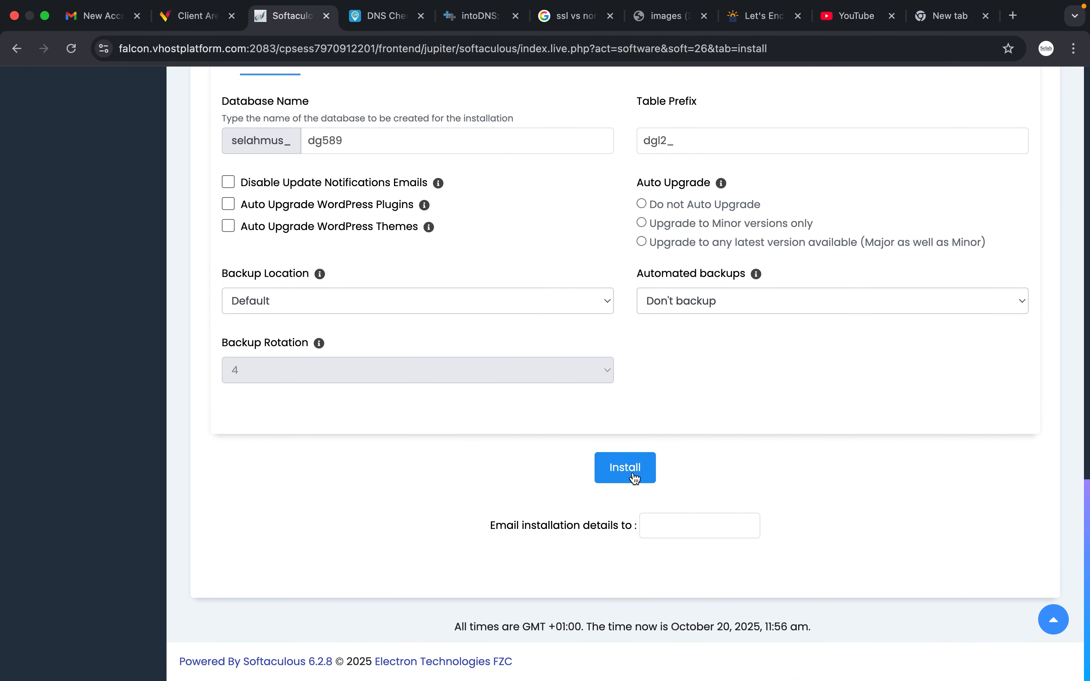
{"action": "left_click", "coordinate": [635, 478]}
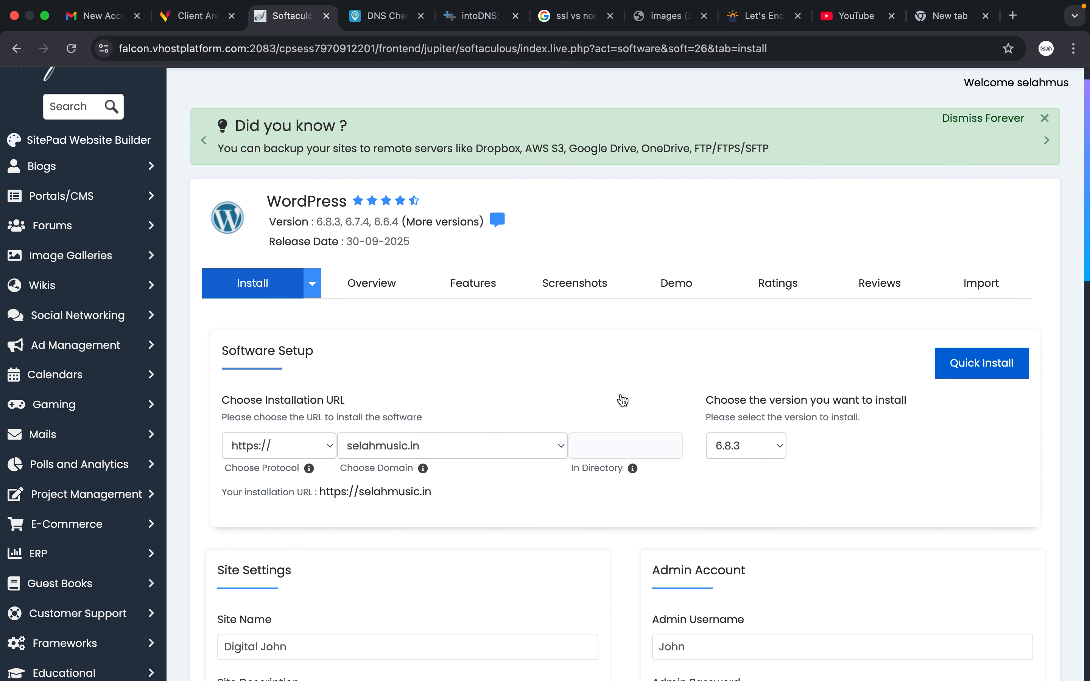
{"action": "left_click", "coordinate": [642, 449]}
{"action": "type", "text": "wp"}
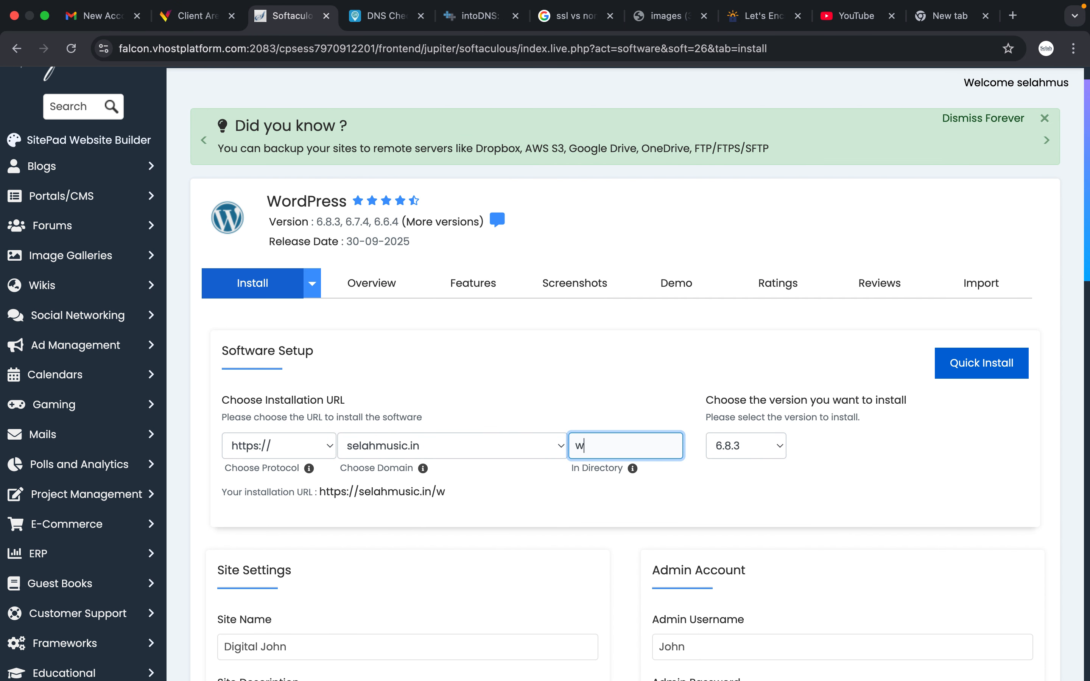
{"action": "double_click", "coordinate": [621, 440]}
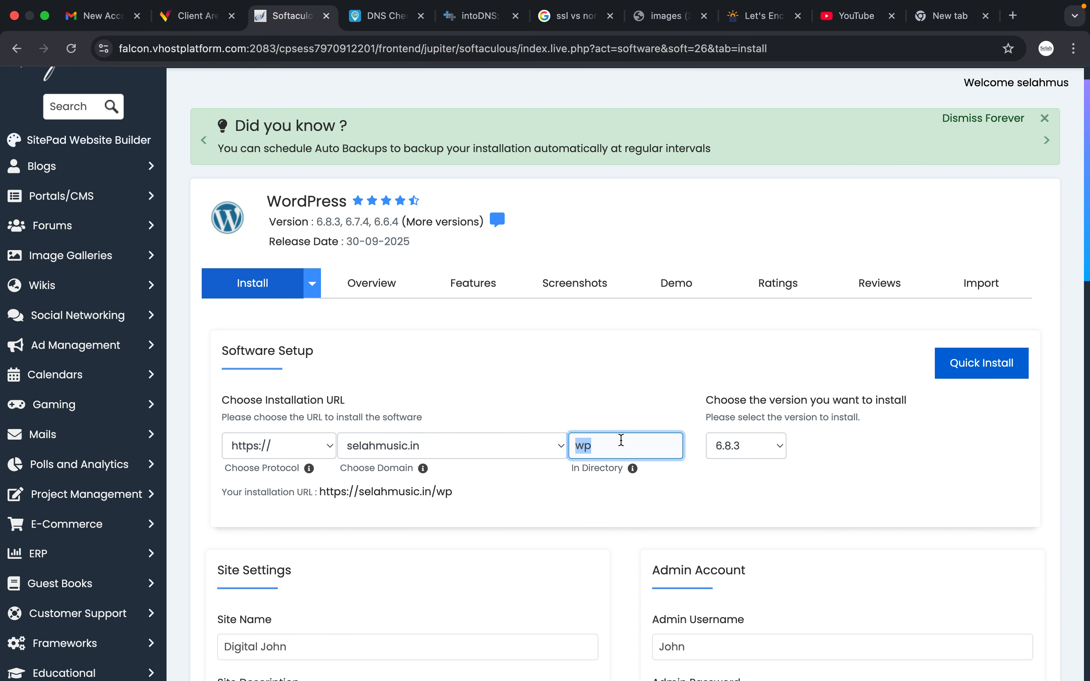
{"action": "type", "text": "john"}
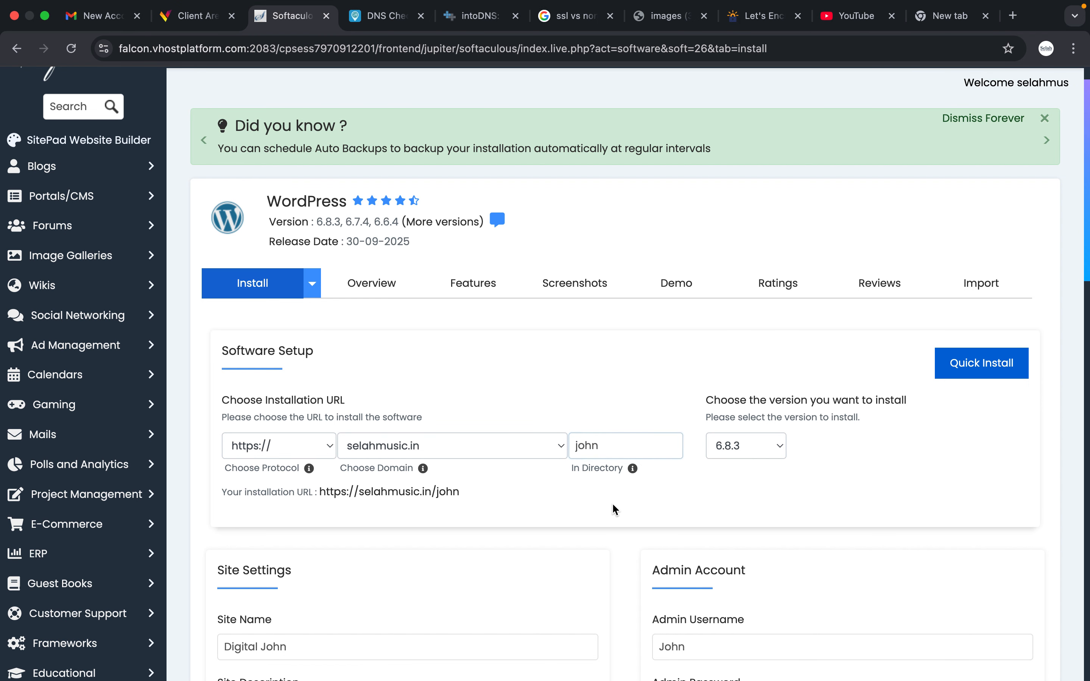
{"action": "double_click", "coordinate": [613, 449]}
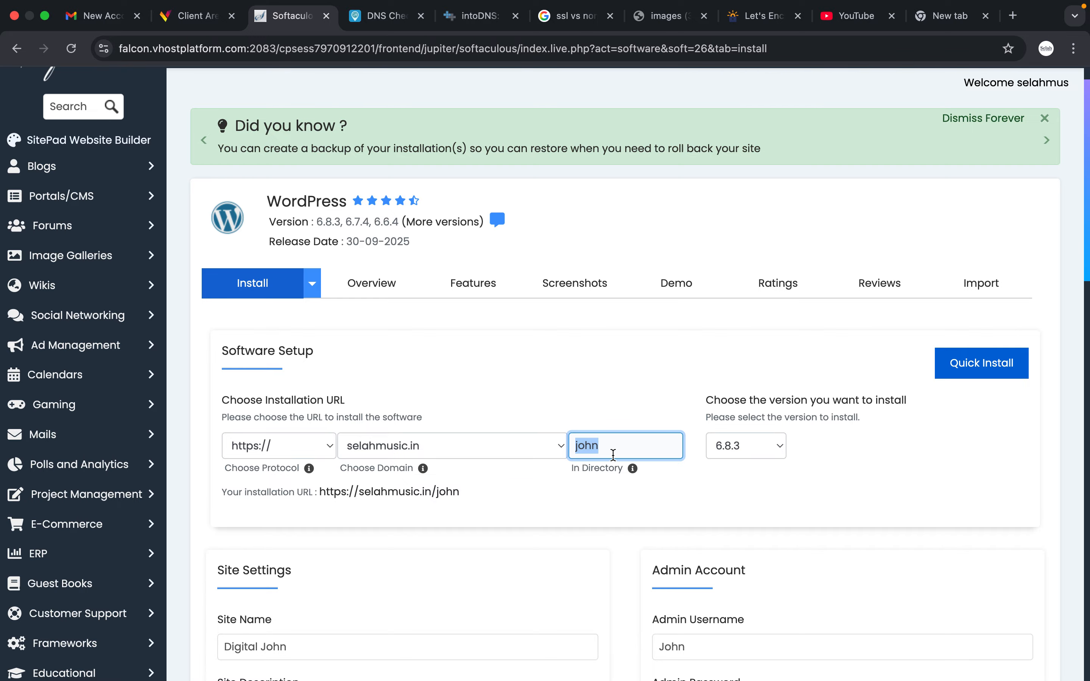
{"action": "left_click", "coordinate": [599, 524]}
{"action": "left_click", "coordinate": [611, 450]}
{"action": "left_click", "coordinate": [611, 512]}
Start the WordPress installation with the Install button
{"action": "scroll", "coordinate": [611, 513], "scroll_direction": "down", "scroll_amount": 1}
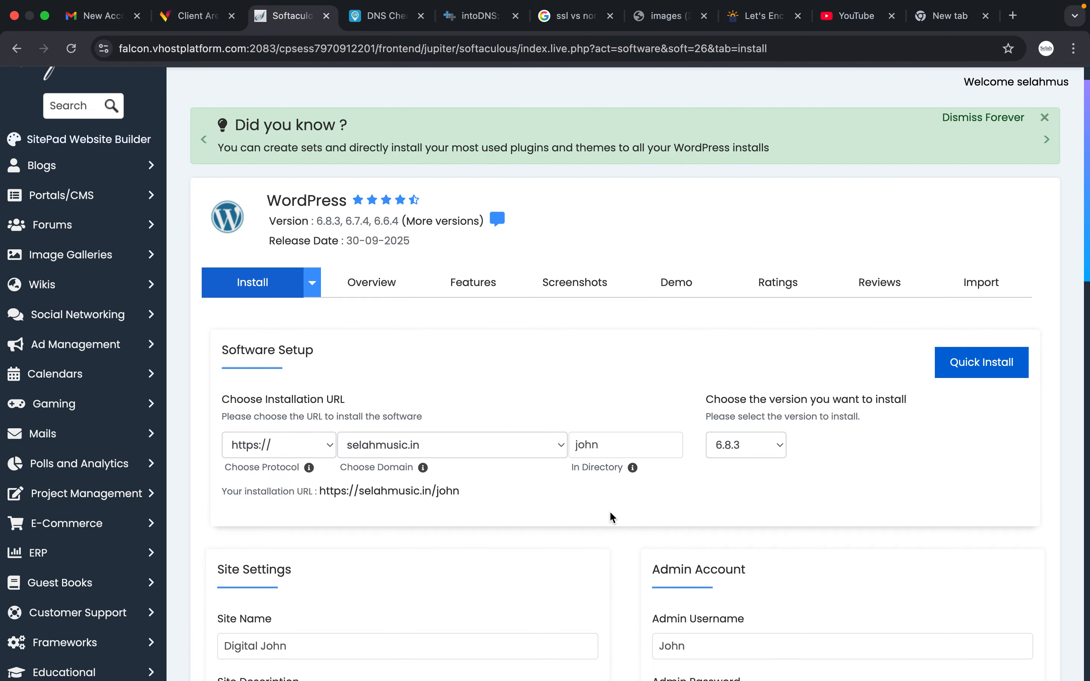
{"action": "scroll", "coordinate": [611, 516], "scroll_direction": "down", "scroll_amount": 15}
{"action": "left_click", "coordinate": [622, 479]}
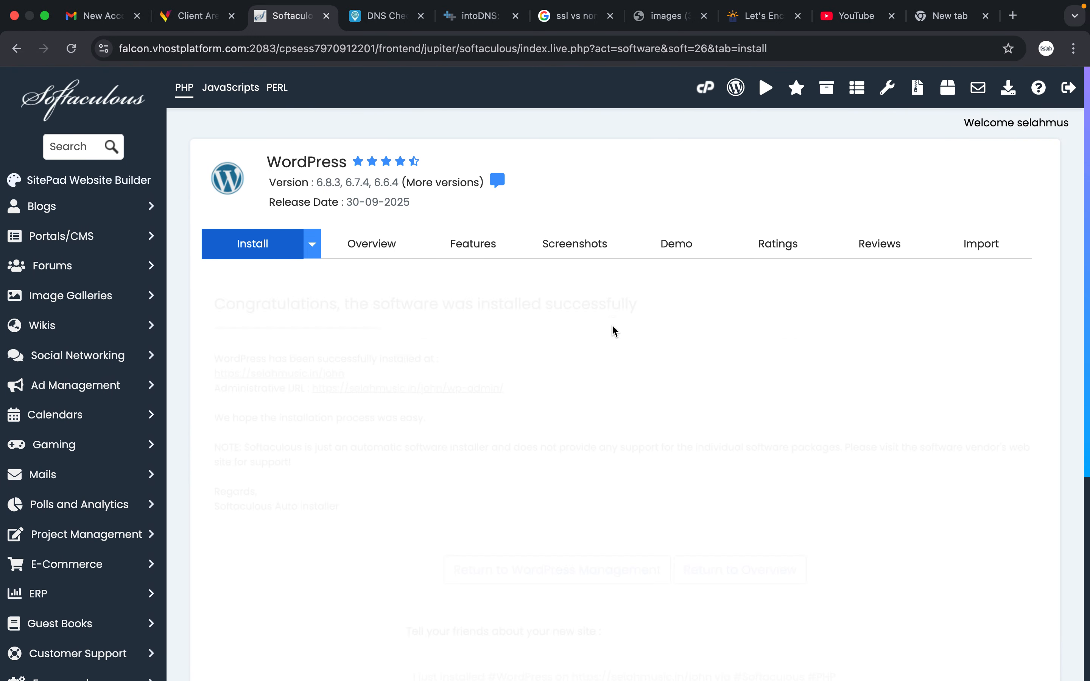
{"action": "double_click", "coordinate": [389, 304]}
{"action": "triple_click", "coordinate": [388, 303]}
{"action": "left_click", "coordinate": [433, 308]}
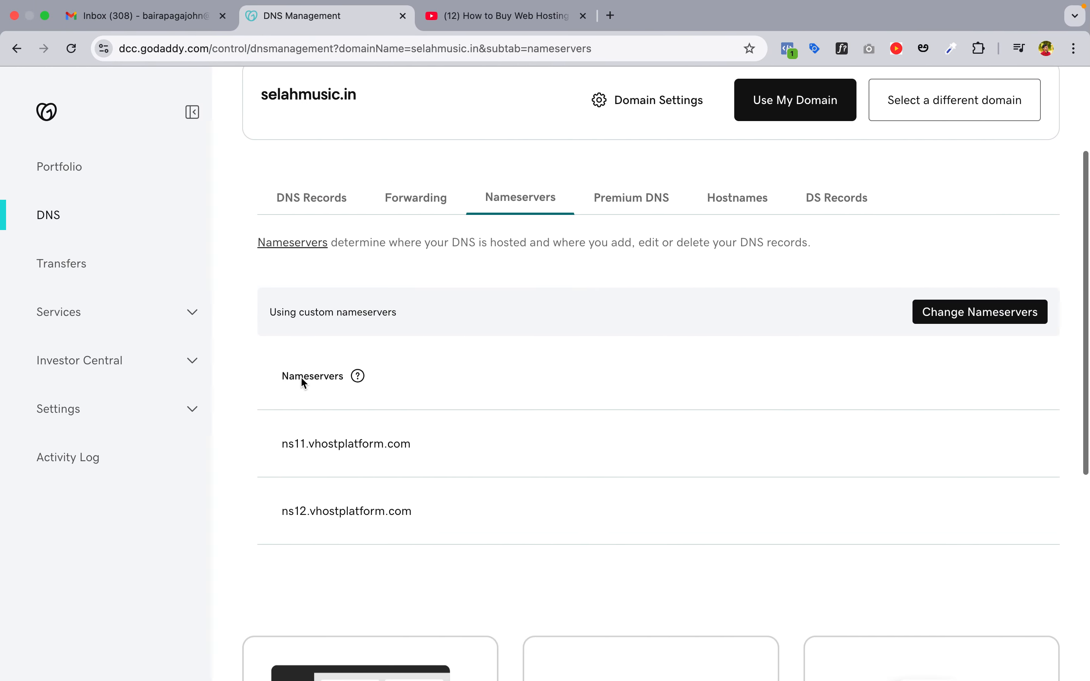
Switch to the How to Buy Web Hosting video and open the Digital Marketing Course in Telugu channel
{"action": "scroll", "coordinate": [301, 377], "scroll_direction": "up", "scroll_amount": 3}
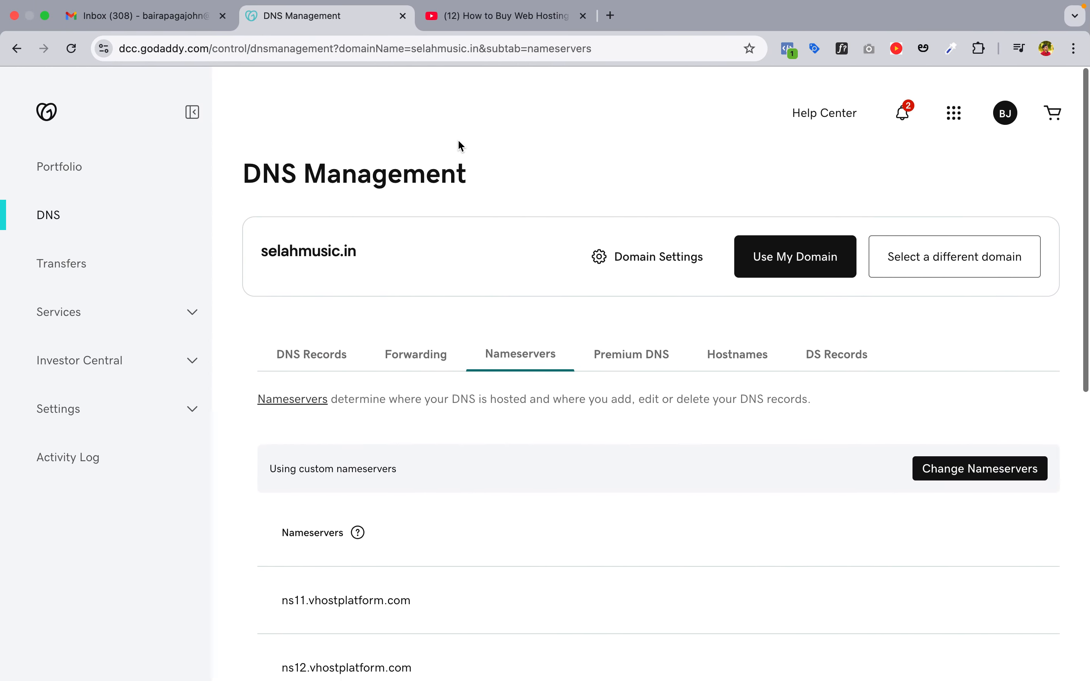
{"action": "left_click", "coordinate": [473, 21]}
{"action": "scroll", "coordinate": [243, 310], "scroll_direction": "down", "scroll_amount": 7}
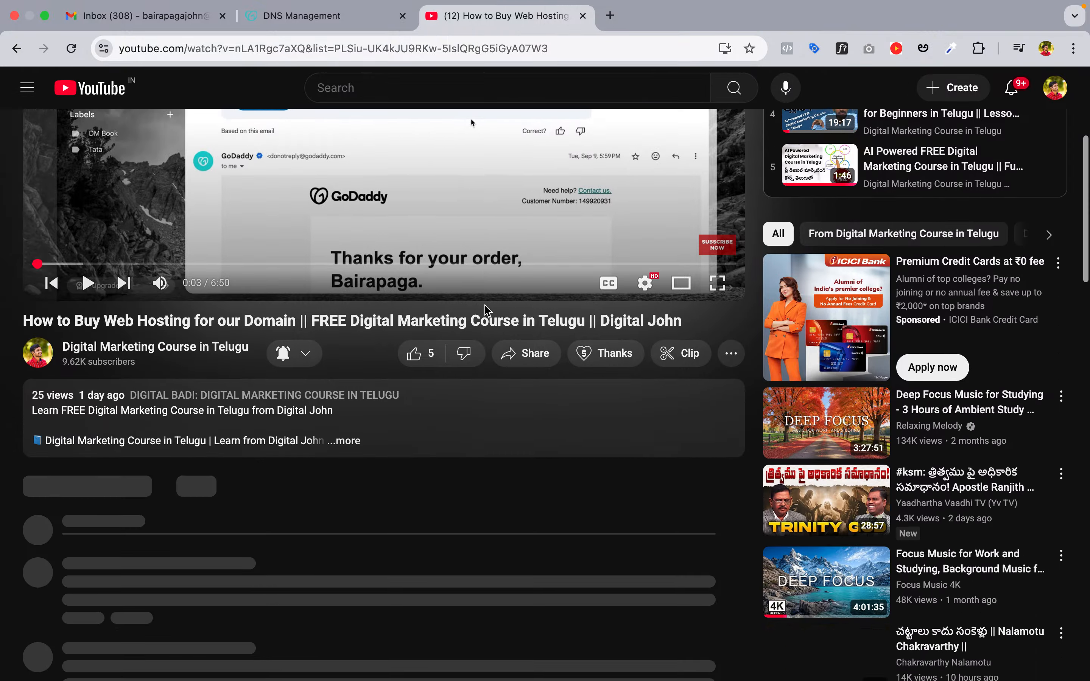
{"action": "left_click", "coordinate": [217, 311]}
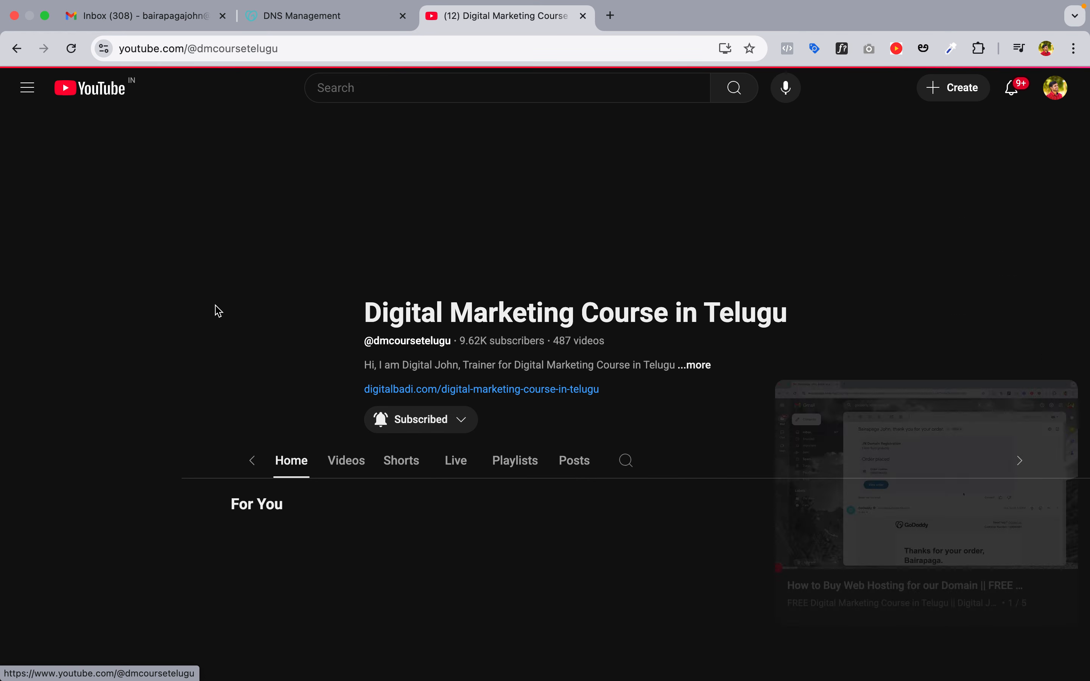
Play the channel's first playlist, FREE Digital Marketing Course in Telugu, from its start
{"action": "scroll", "coordinate": [381, 337], "scroll_direction": "down", "scroll_amount": 2}
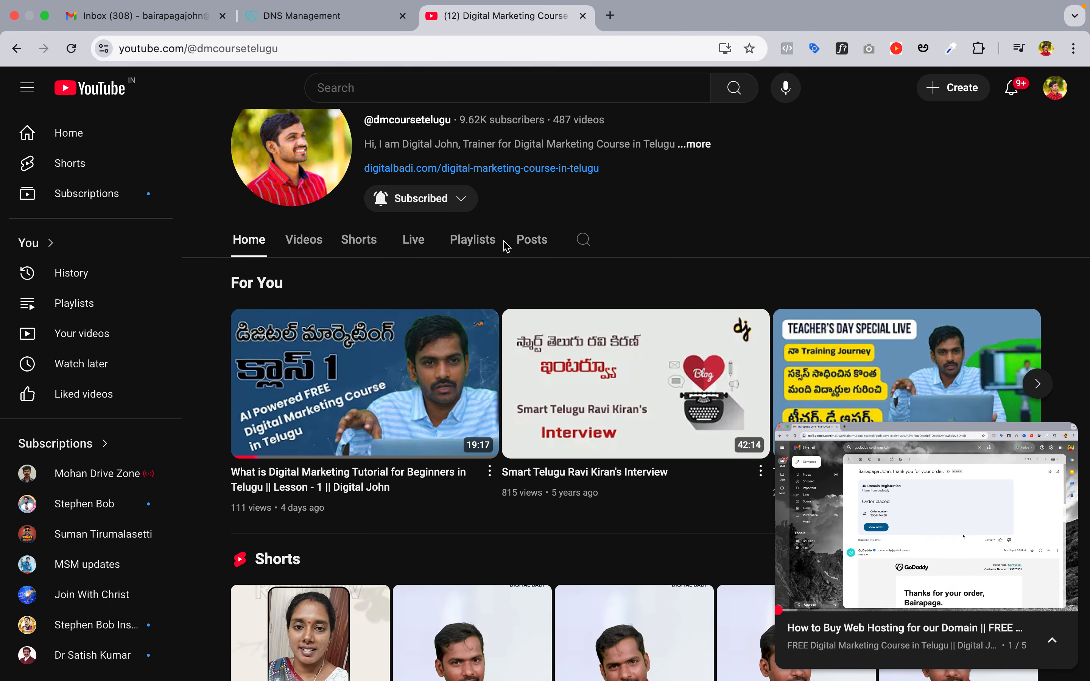
{"action": "left_click", "coordinate": [478, 245]}
{"action": "scroll", "coordinate": [465, 247], "scroll_direction": "down", "scroll_amount": 6}
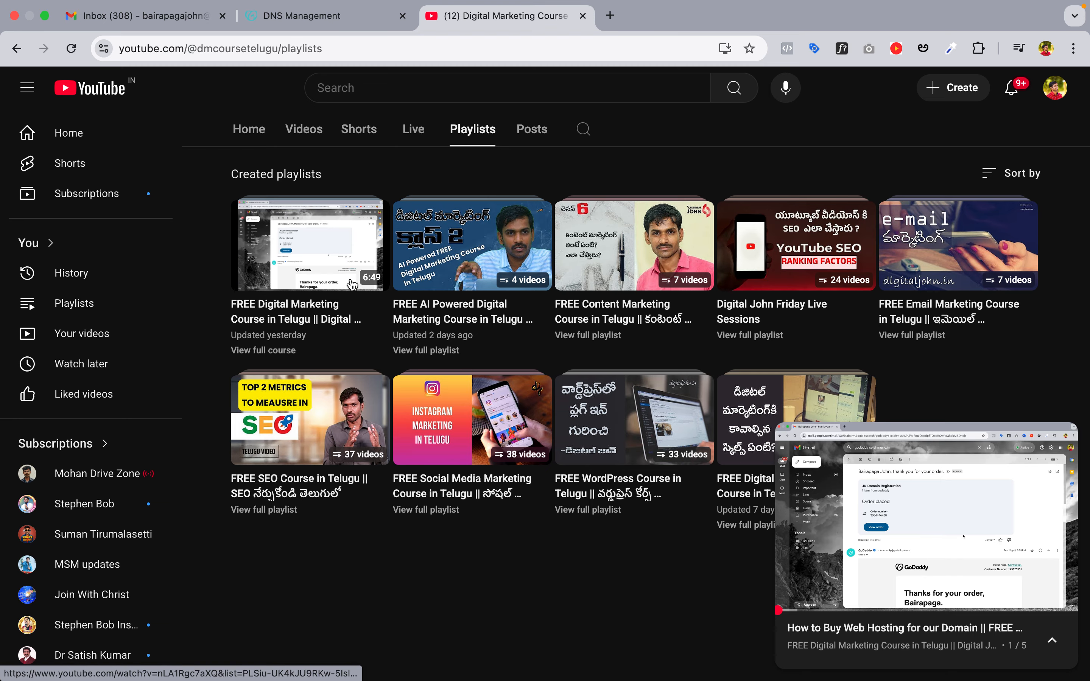
{"action": "left_click", "coordinate": [336, 265]}
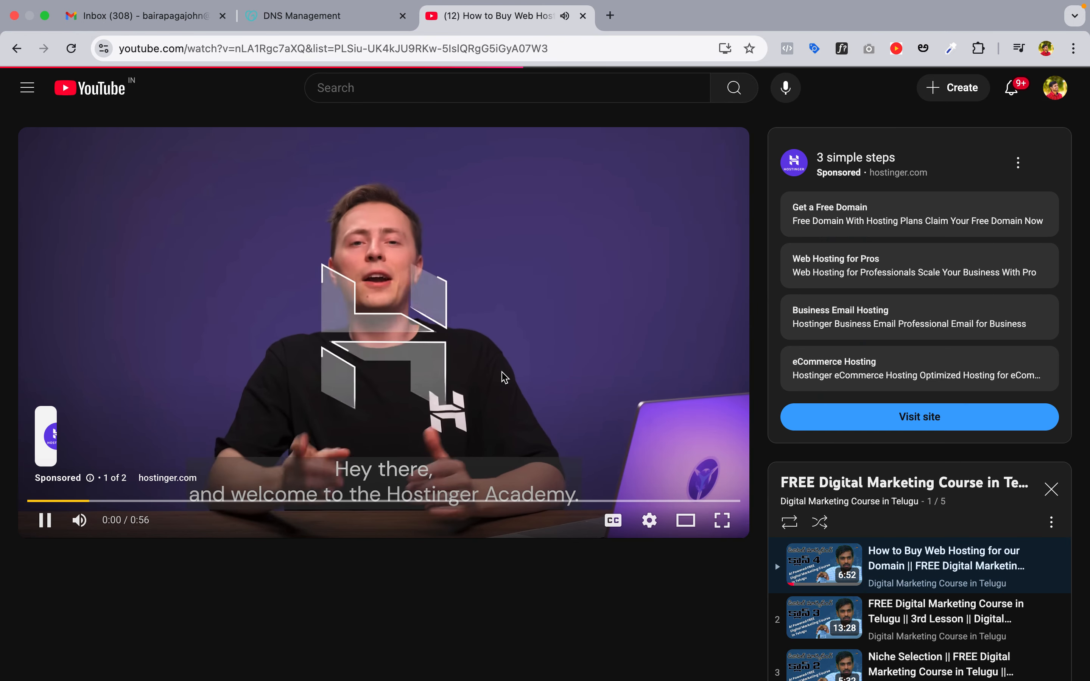
{"action": "scroll", "coordinate": [916, 339], "scroll_direction": "down", "scroll_amount": 5}
{"action": "scroll", "coordinate": [917, 338], "scroll_direction": "down", "scroll_amount": 3}
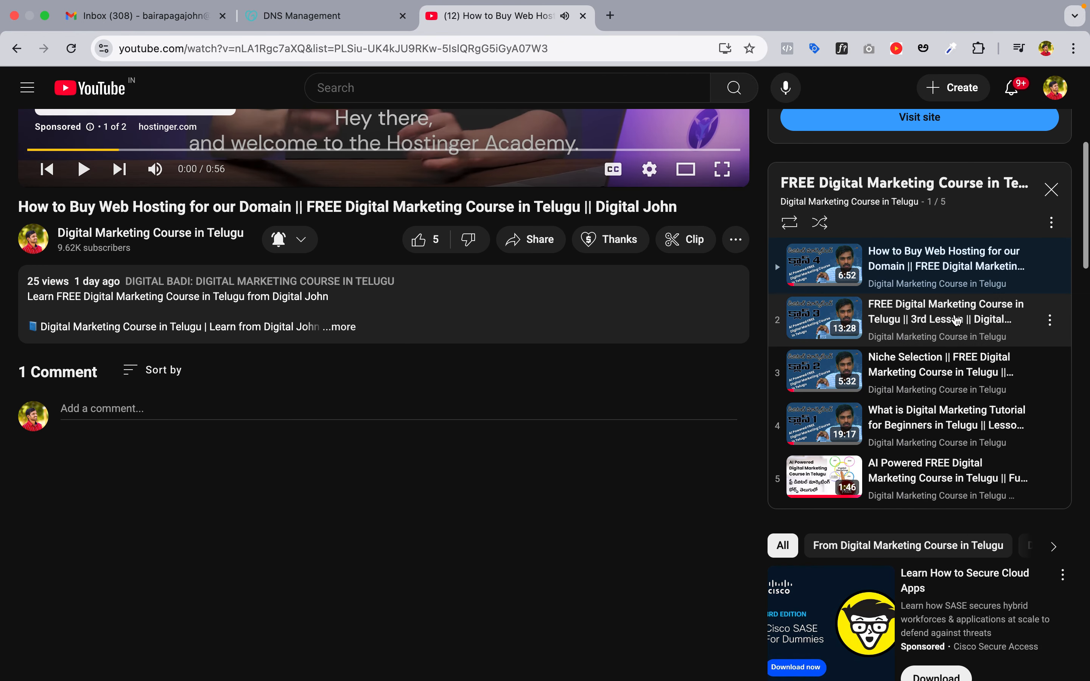